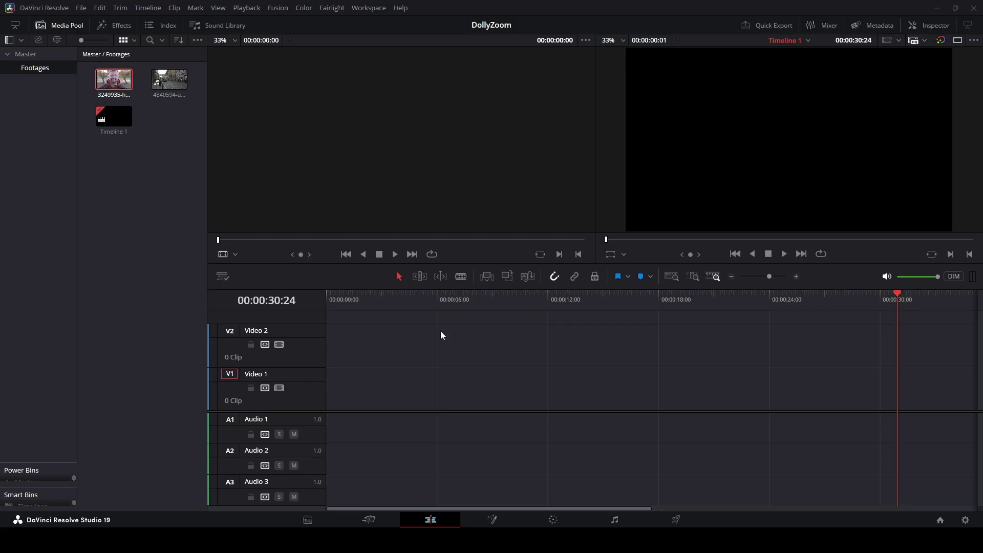
- Drop the portrait clip at the start of Video 1, hide the Media Pool, and scrub through it
left_click_drag(117, 82, 339, 385)
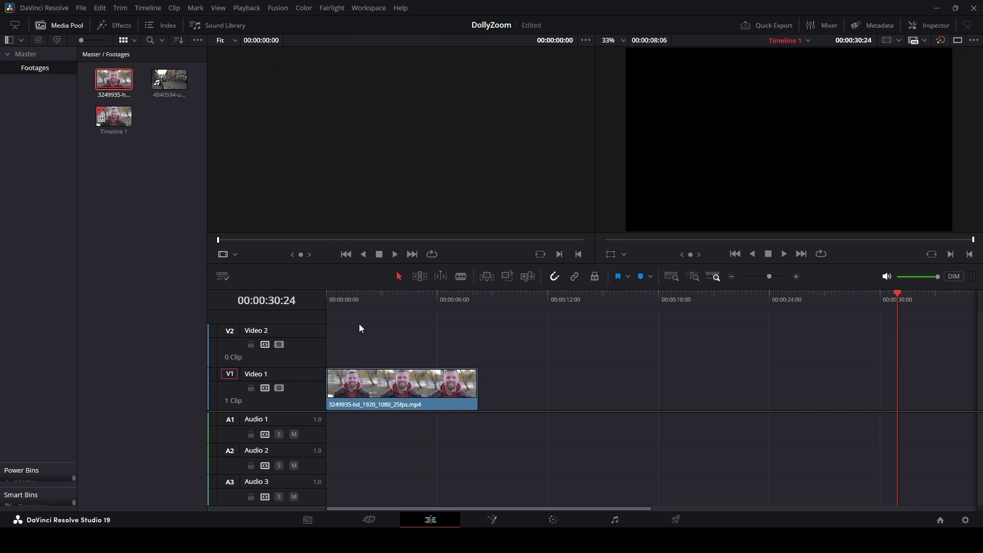
left_click(63, 28)
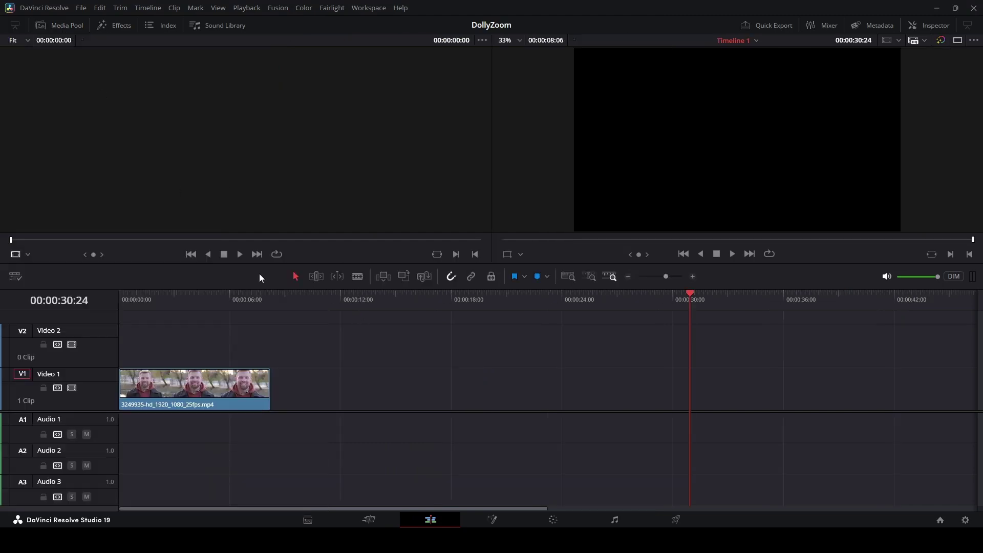
left_click_drag(126, 302, 121, 301)
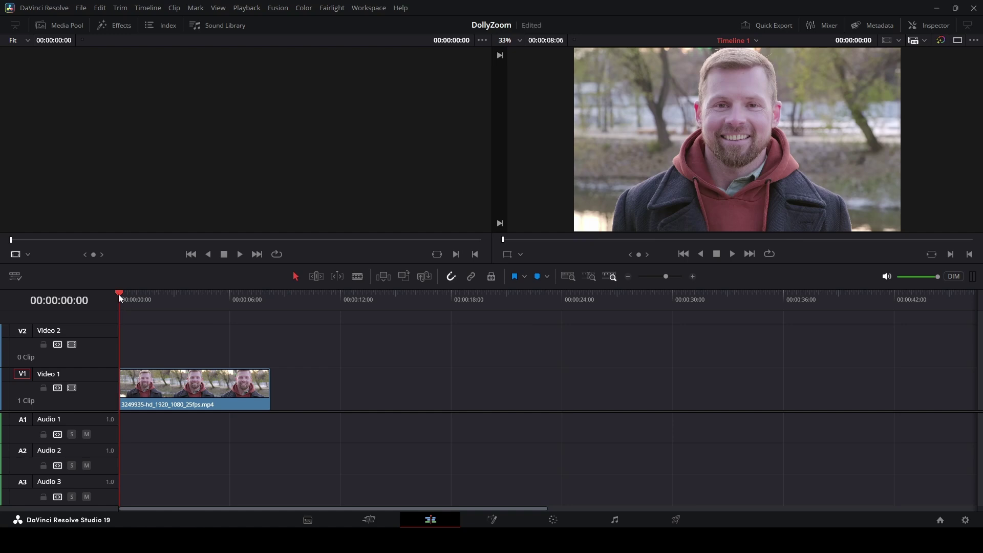
mouse_move(119, 294)
left_mouse_down()
mouse_move(234, 297)
mouse_move(191, 297)
left_mouse_up()
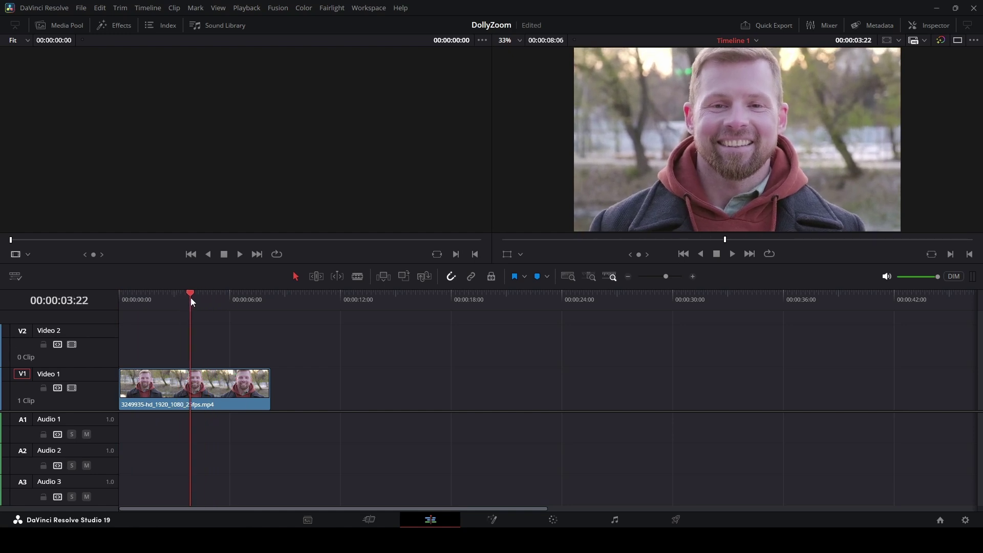
- Trim the portrait clip's end back to the playhead at 3:22
left_click_drag(269, 385, 190, 385)
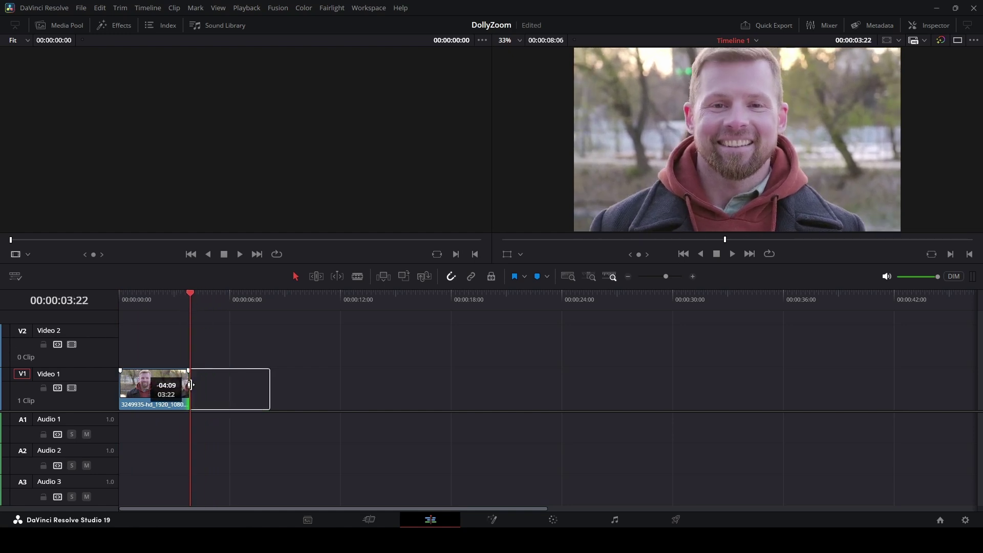
left_click_drag(186, 293, 135, 297)
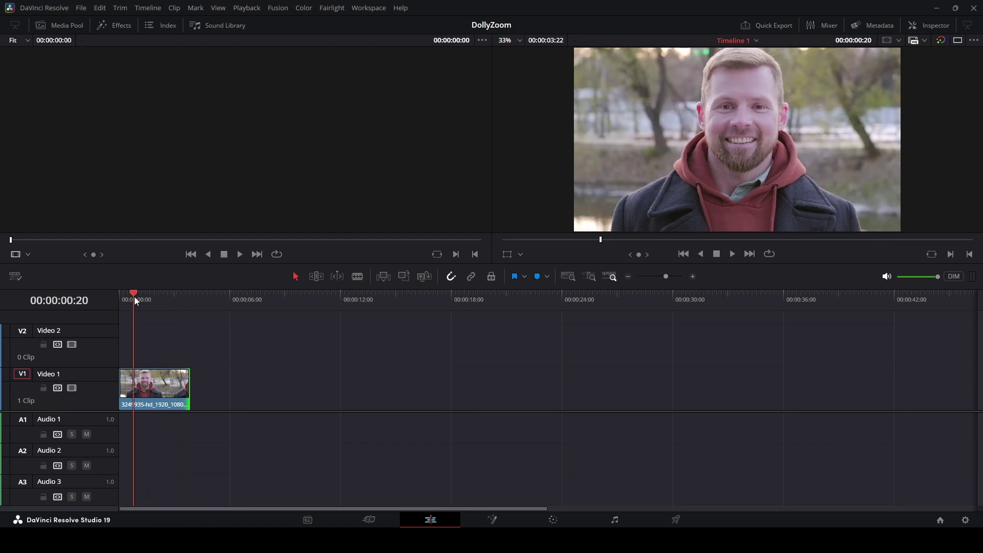
left_click_drag(134, 296, 140, 296)
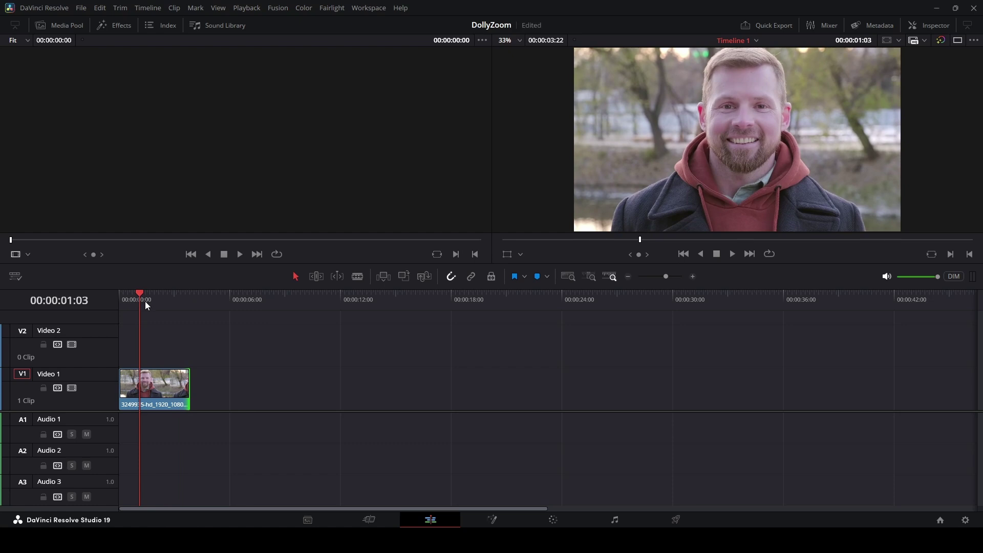
- Alt-drag a copy of the trimmed clip onto Video 2 around the 7-second mark
left_click(163, 392)
mouse_move(162, 391)
left_mouse_down("alt")
mouse_move(267, 350)
mouse_move(296, 350)
left_mouse_up("alt")
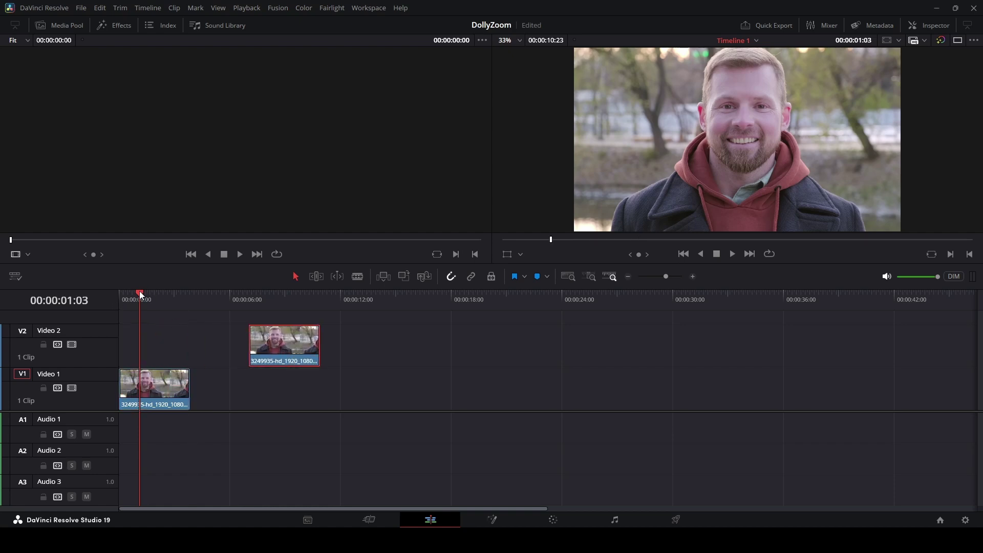
left_click_drag(138, 291, 106, 296)
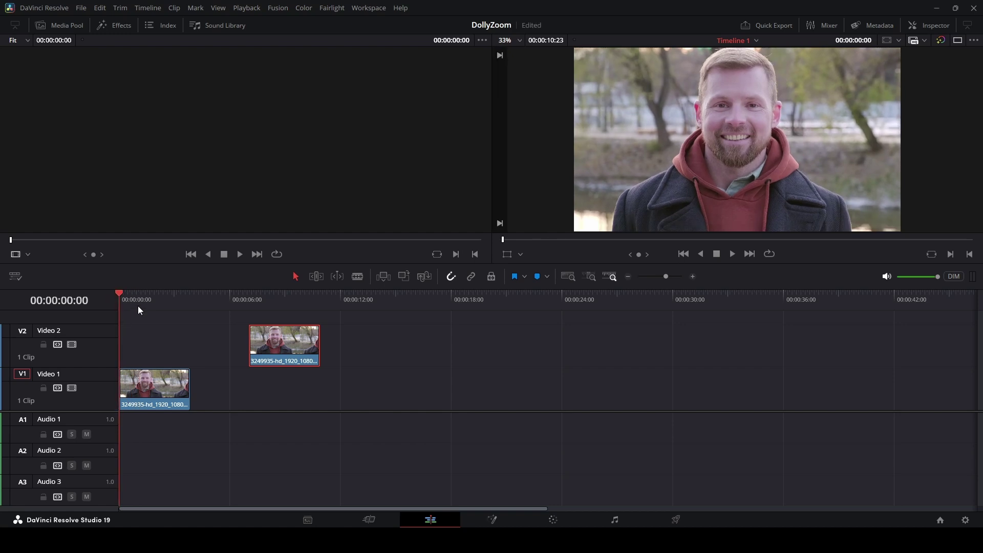
left_click(185, 299)
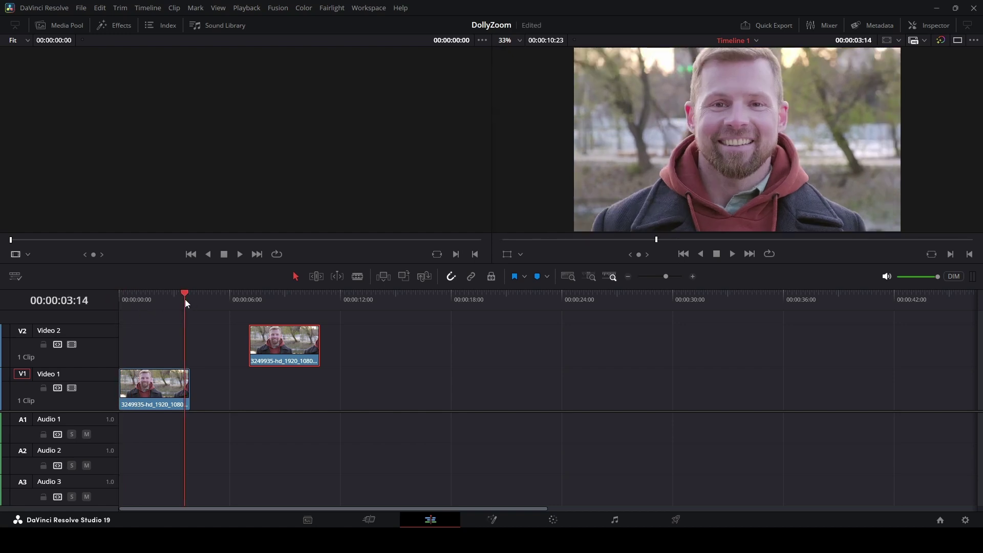
left_click(122, 299)
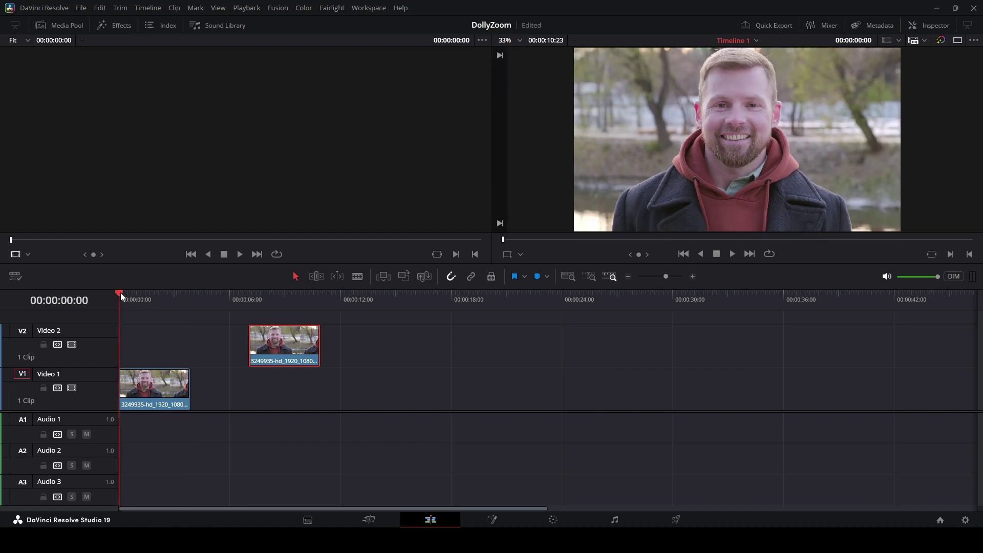
- Slide the Video 2 copy left to begin at about 3 seconds and show its Inspector properties
left_click_drag(119, 293, 125, 296)
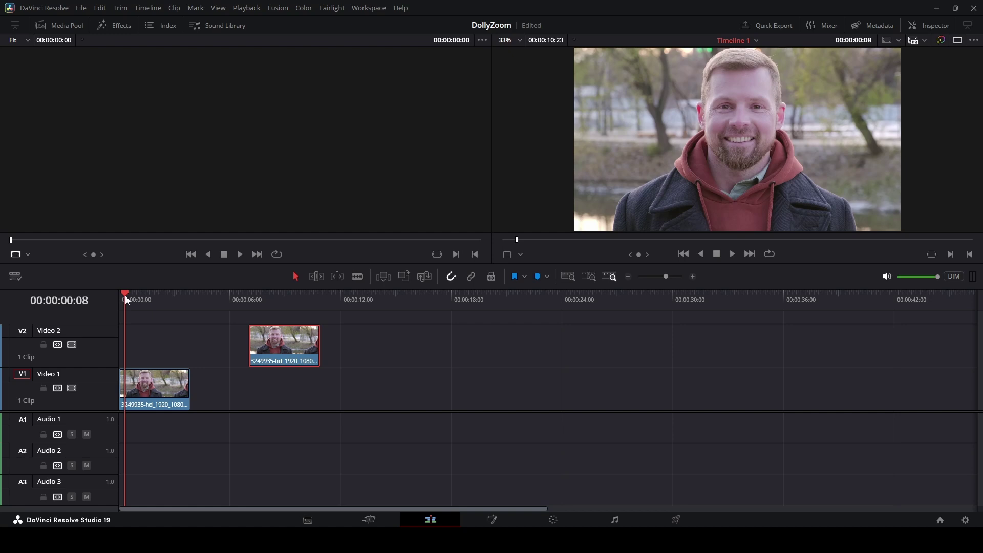
left_click_drag(288, 343, 224, 343)
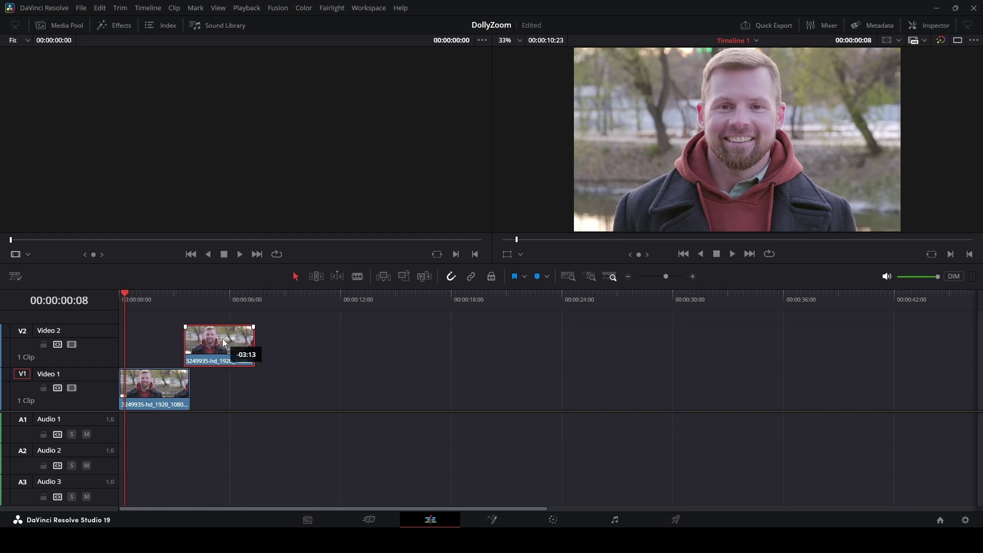
key("Down")
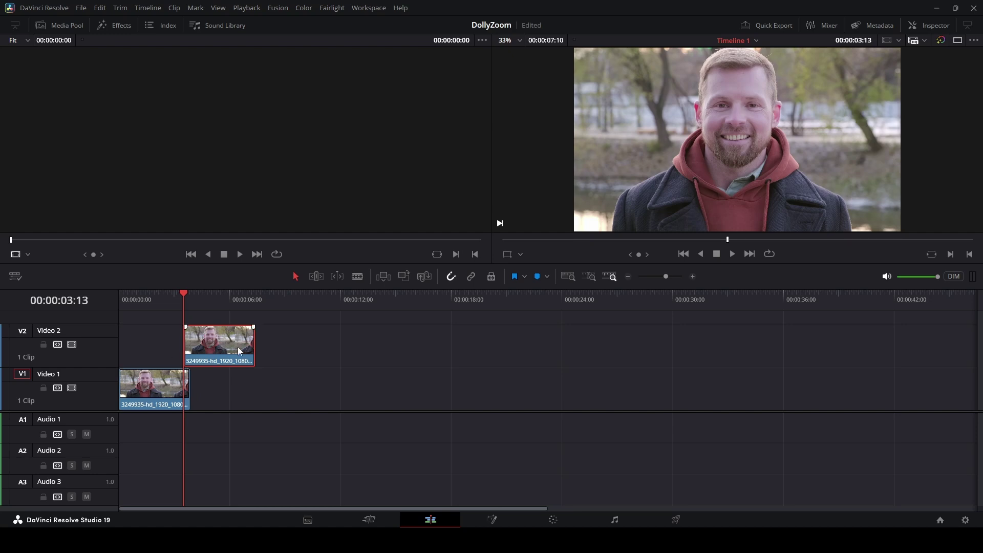
left_click(929, 25)
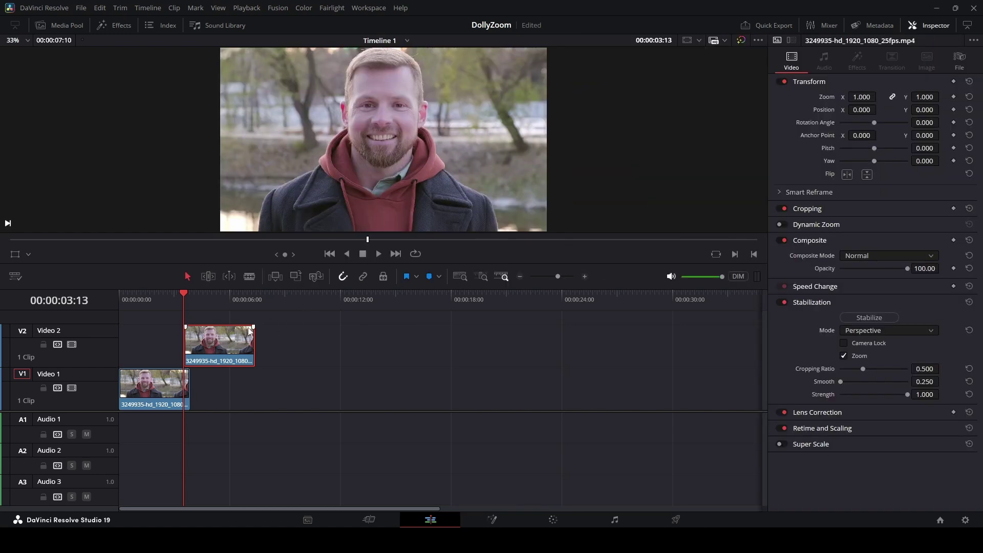
- Set the Video 2 copy to 54.20 opacity and 1.130 zoom, then move it further right
mouse_move(906, 268)
left_mouse_down()
mouse_move(847, 274)
mouse_move(889, 274)
mouse_move(877, 276)
left_mouse_up()
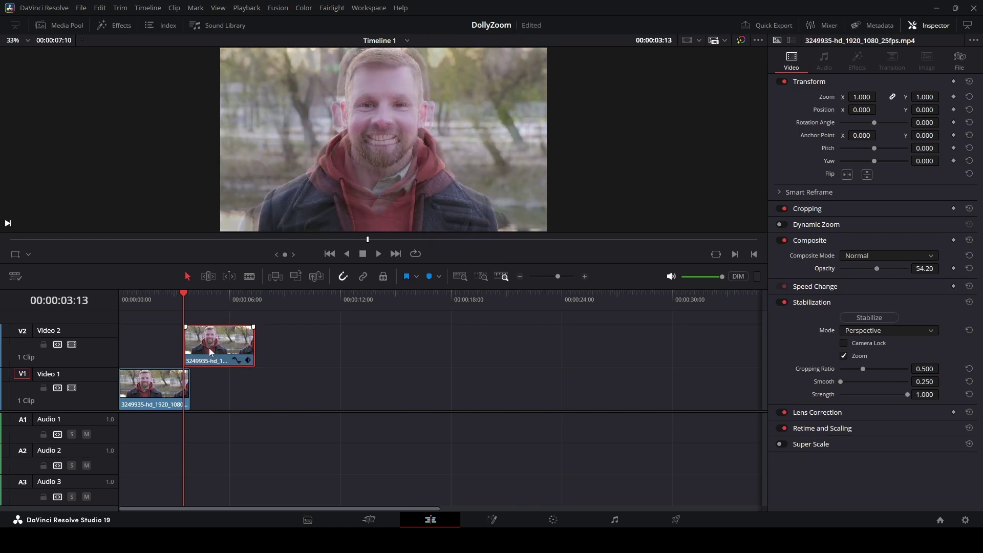
left_click_drag(862, 97, 880, 97)
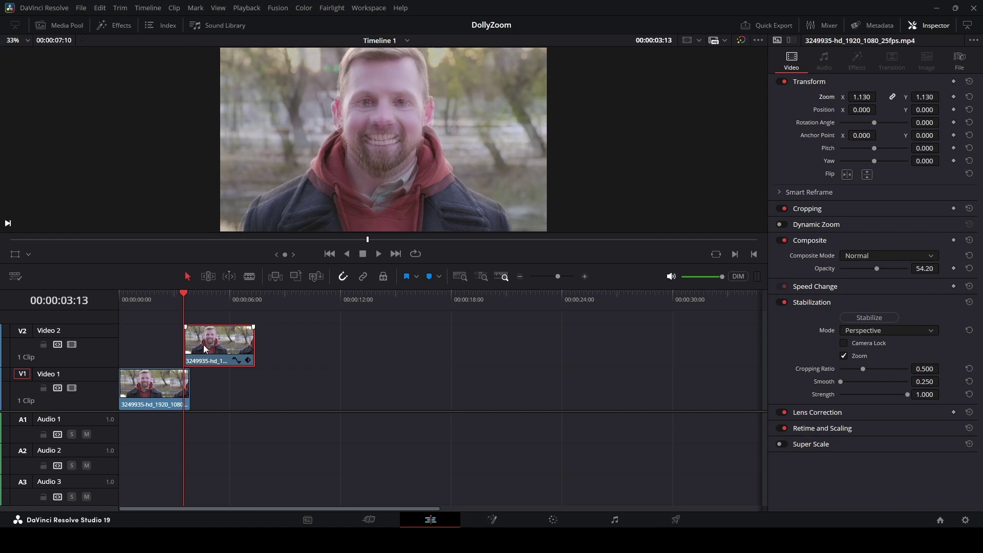
left_click_drag(206, 349, 288, 349)
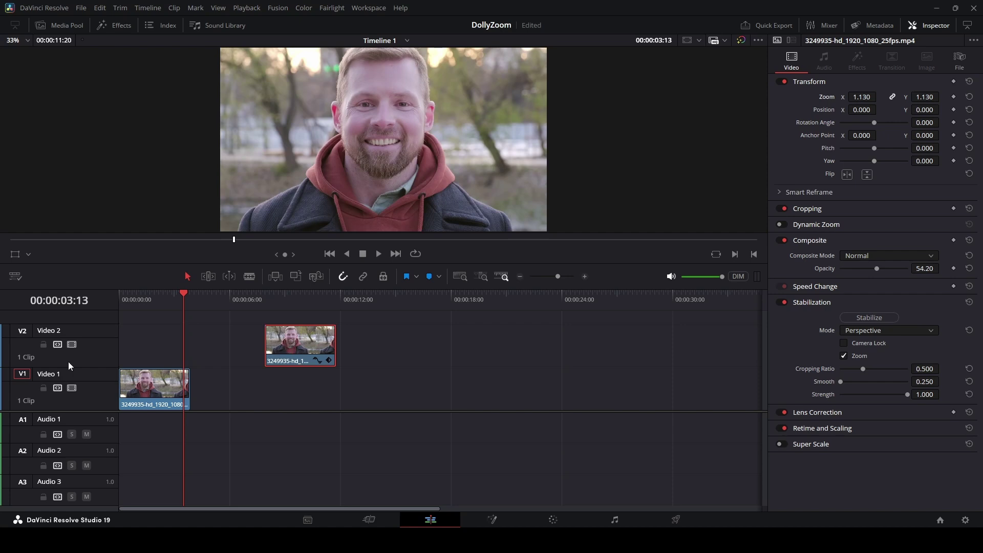
- Add a 1.000 zoom keyframe to the Video 1 clip at 00:00:03:22
mouse_move(129, 299)
left_mouse_down()
mouse_move(97, 303)
mouse_move(119, 302)
left_mouse_up()
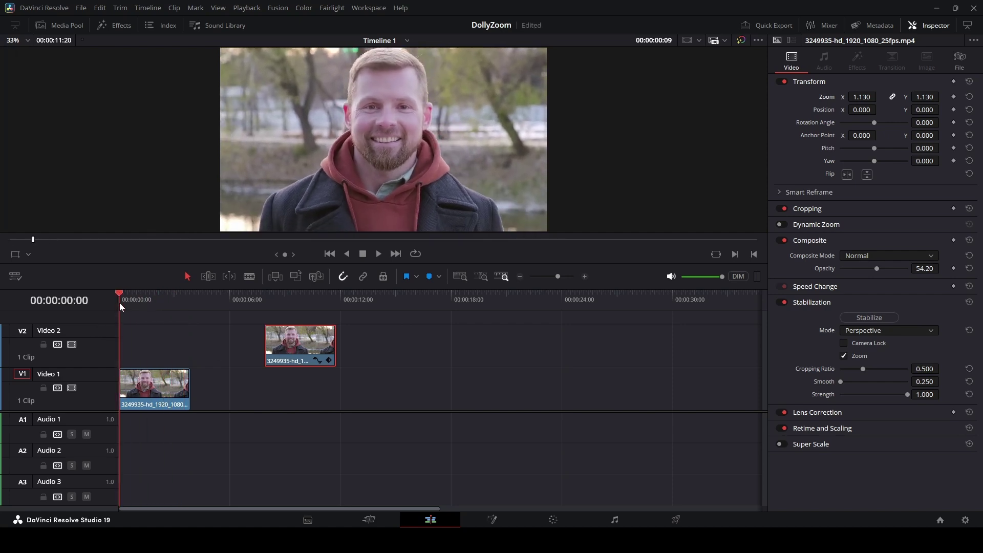
left_click(147, 392)
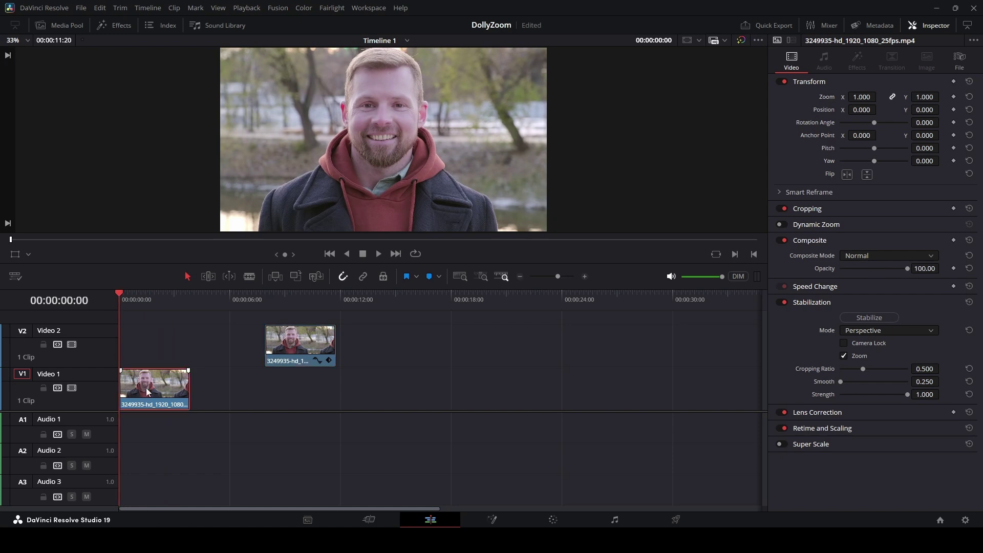
left_click(189, 300)
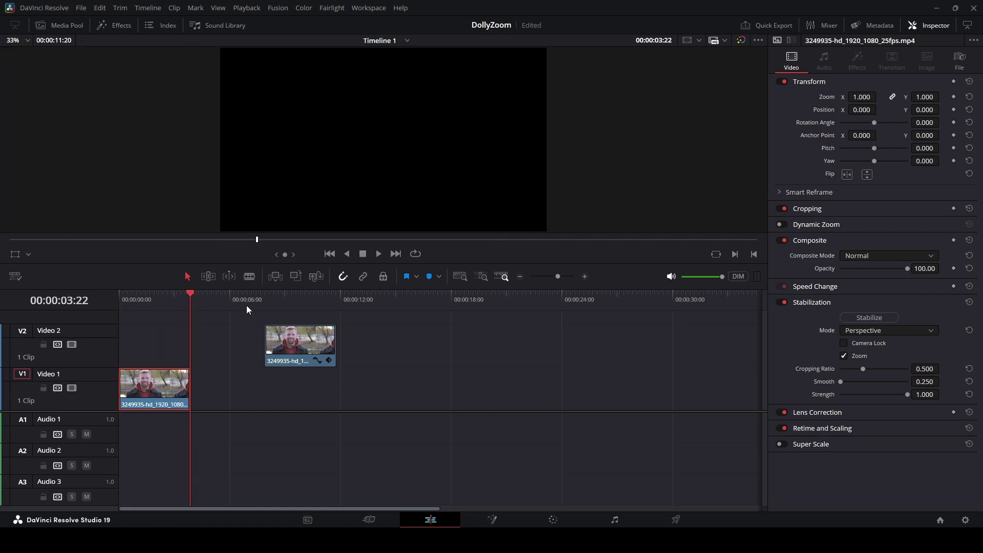
left_click(863, 97)
left_click(953, 97)
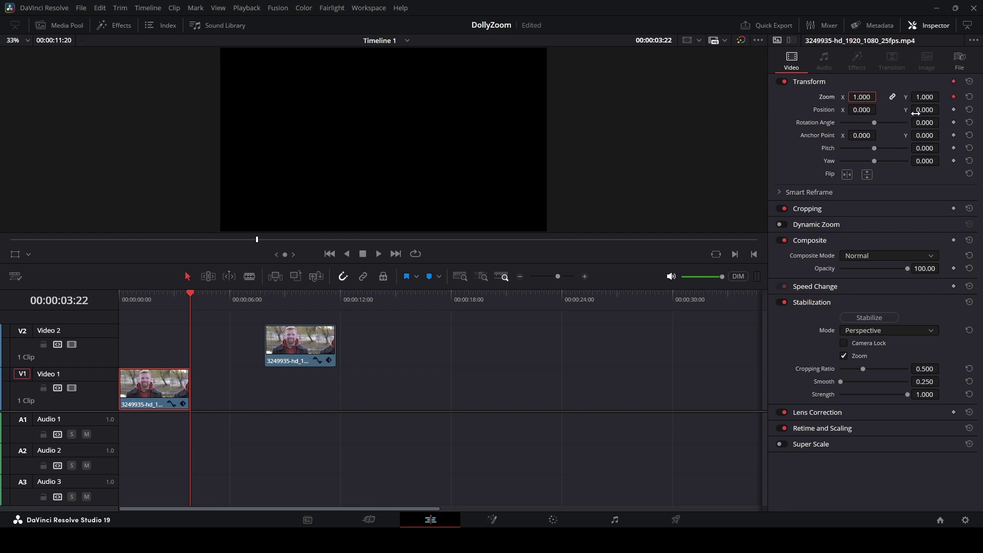
- Set a 1.130 zoom keyframe at the start of the Video 1 clip
key("ctrl+s")
left_click_drag(127, 297, 95, 330)
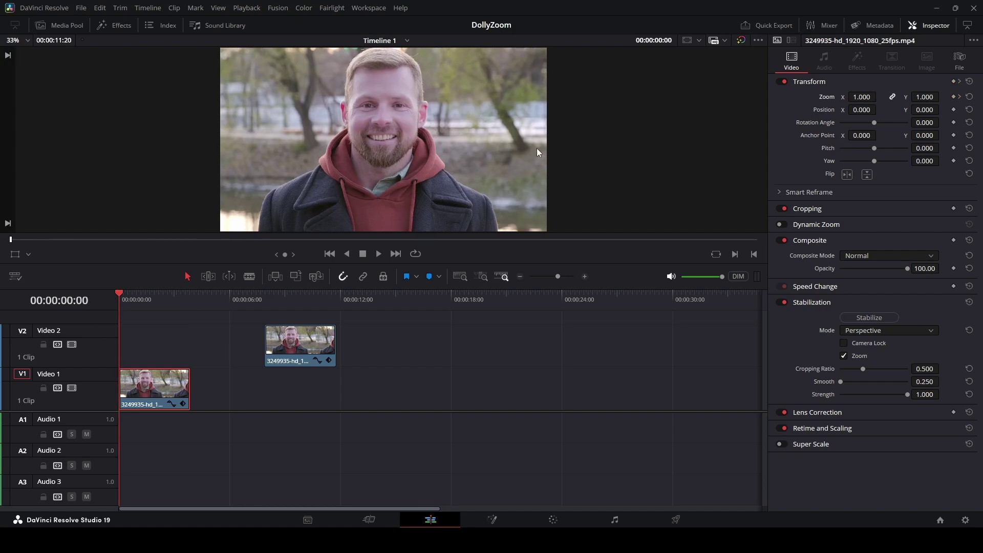
left_click(862, 97)
key("BackSpace")
type("1.13")
key("Return")
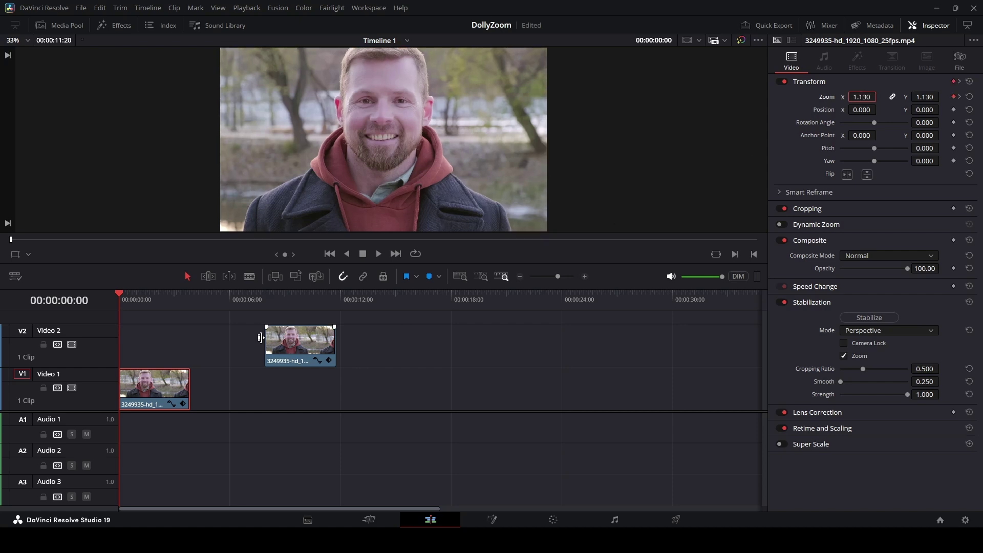
- Save the project and play back the 1.130-to-1.000 zoom from the start
key("ctrl+s")
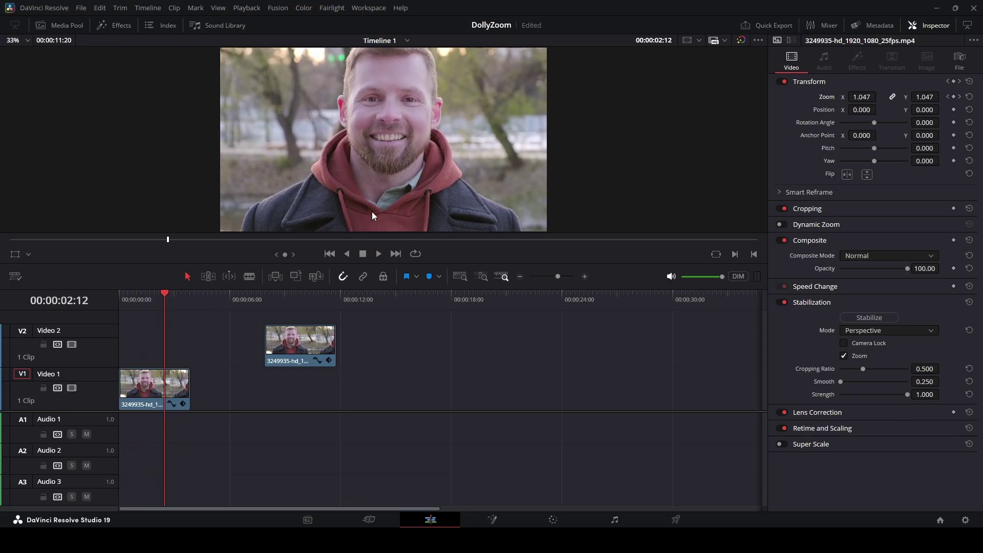
left_click_drag(164, 292, 113, 298)
key("space")
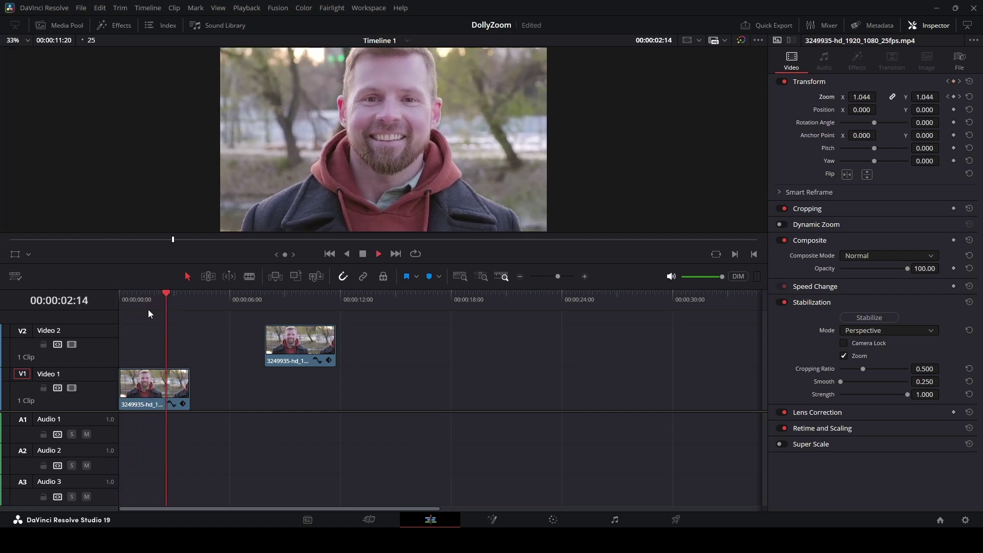
- Move the copy onto Video 1 around 5 seconds and raise its opacity to 100
left_click_drag(192, 289, 146, 310)
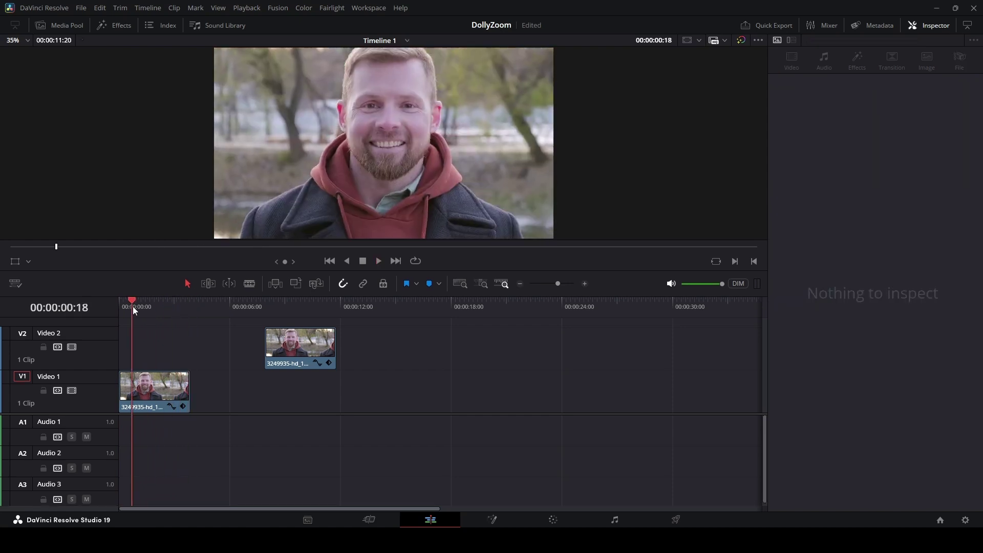
left_click_drag(302, 353, 270, 398)
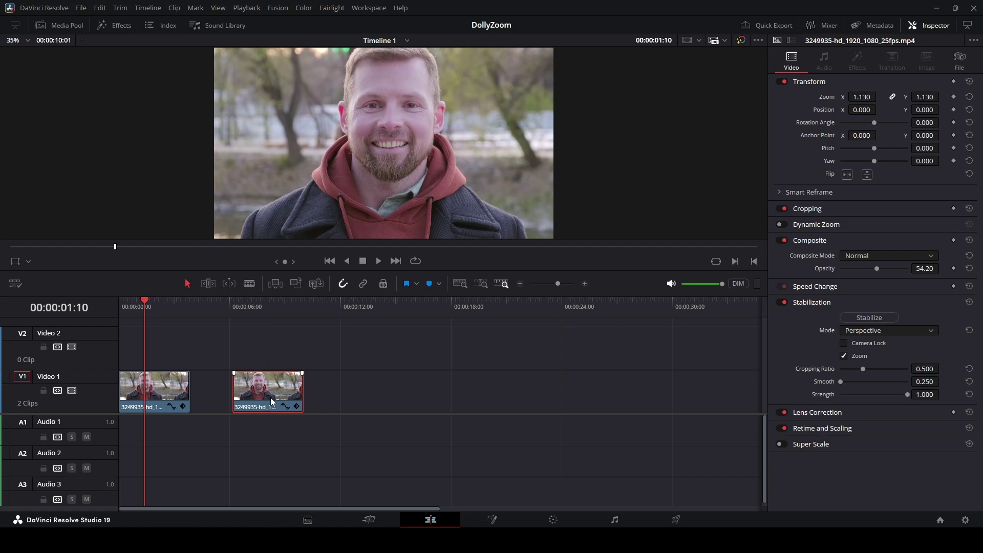
left_click(265, 308)
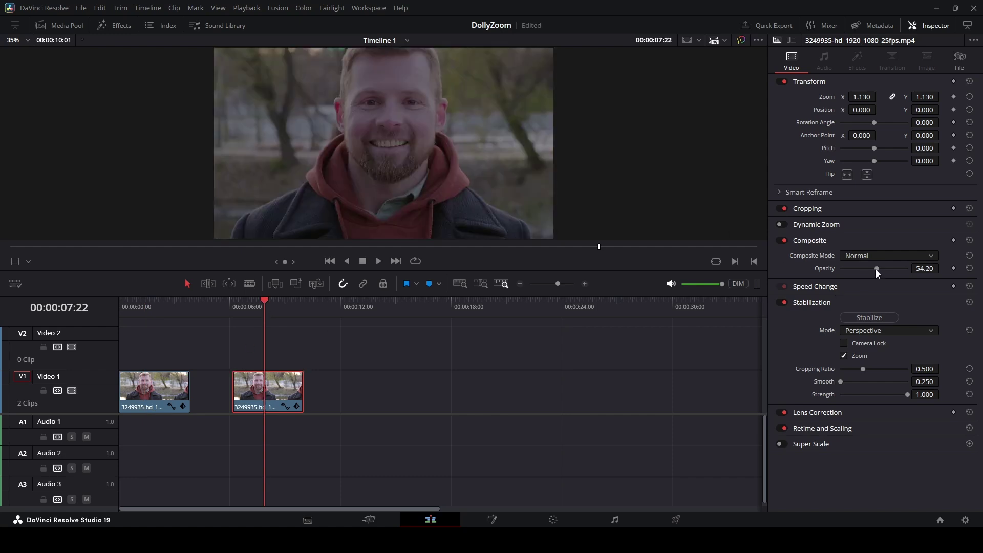
left_click_drag(877, 269, 918, 269)
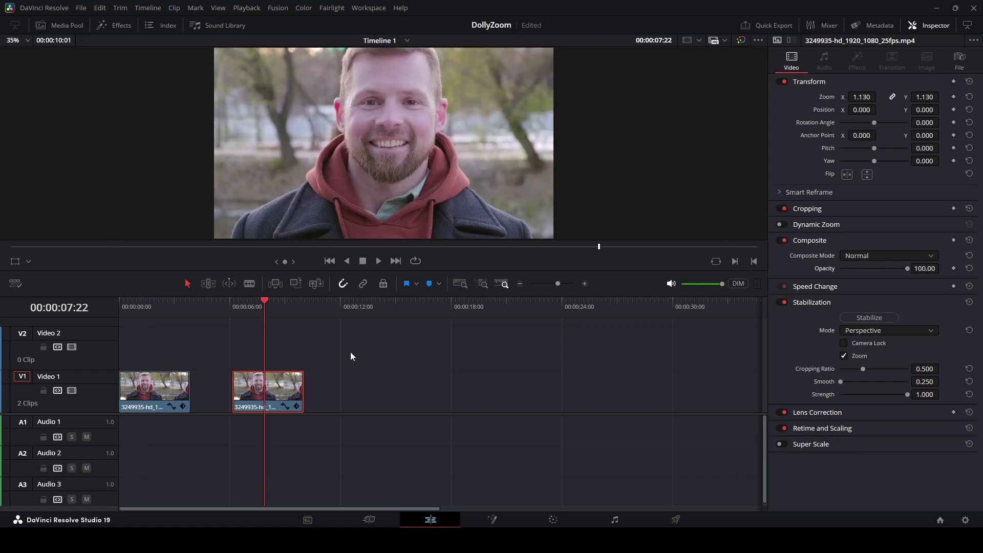
left_click_drag(263, 299, 252, 302)
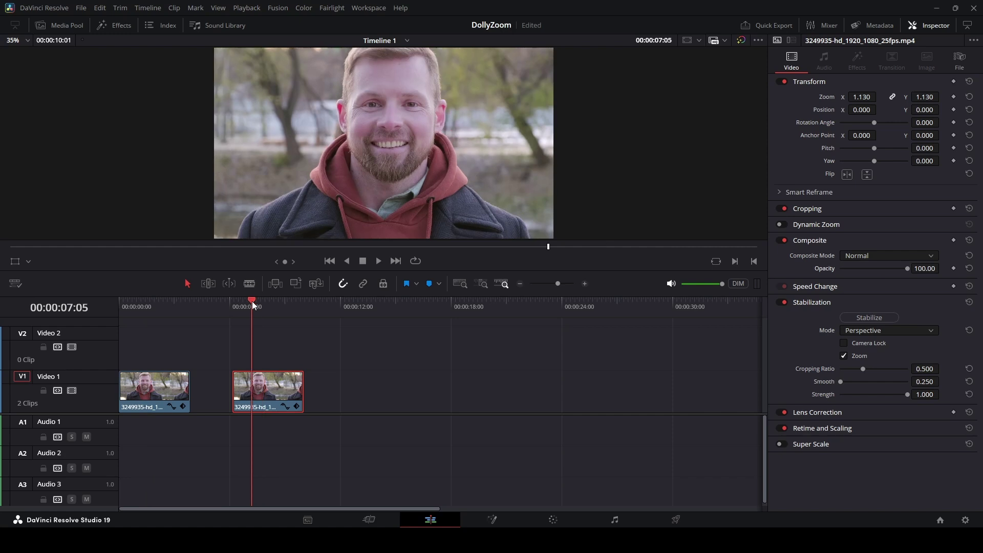
- In Fusion, add a PlanarTracker node between MediaIn1 and MediaOut1 and zoom onto the face
left_click(491, 521)
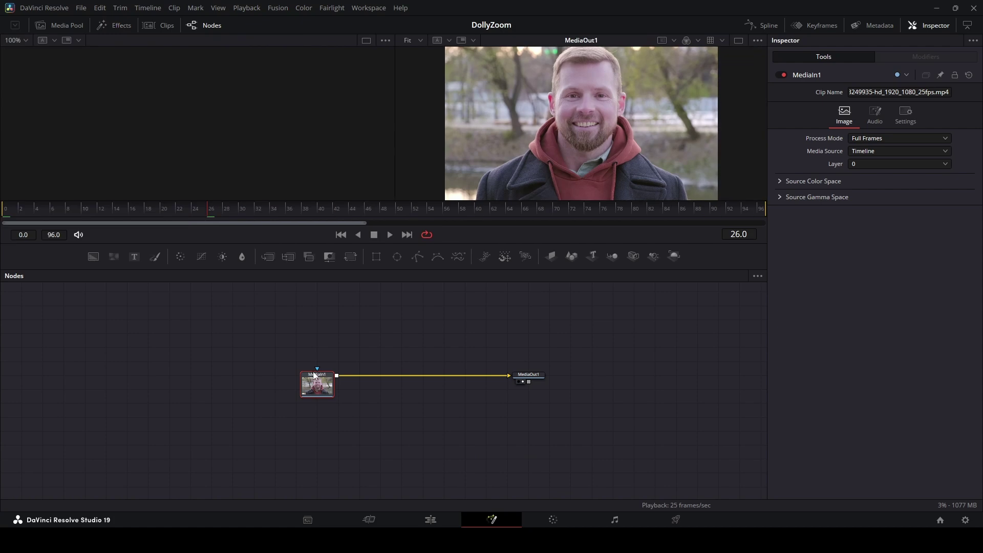
key("shift+space")
type("plana")
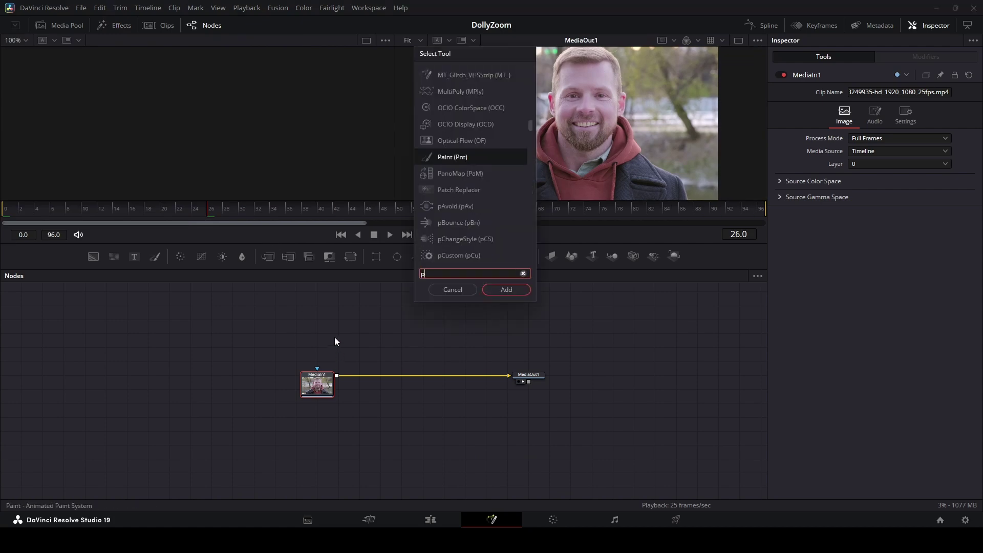
key("Return")
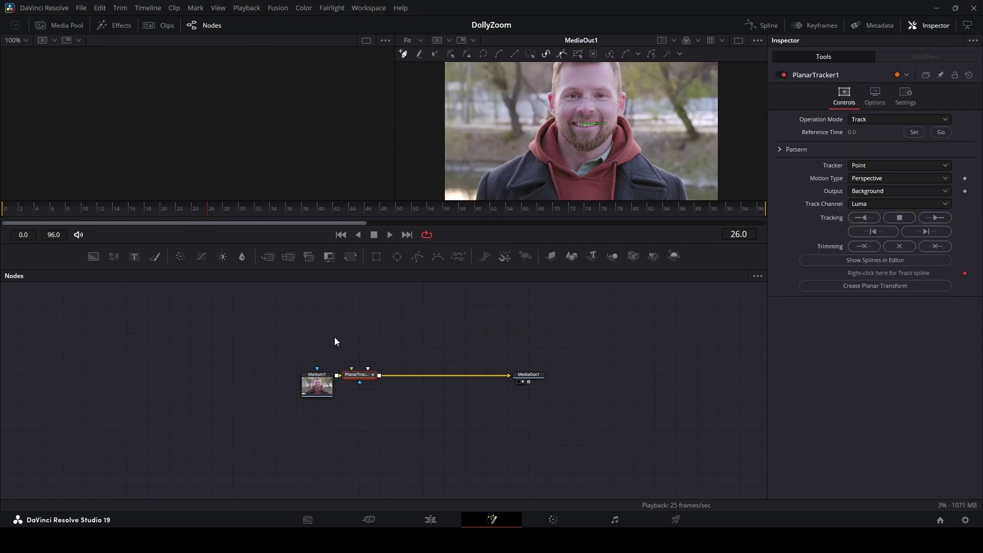
left_click_drag(359, 375, 396, 375)
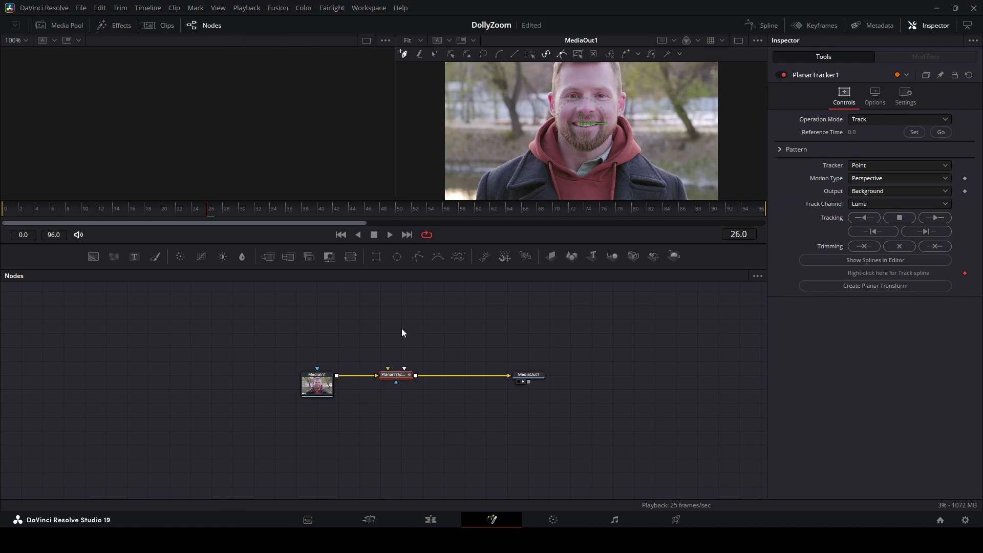
left_click_drag(578, 120, 569, 141)
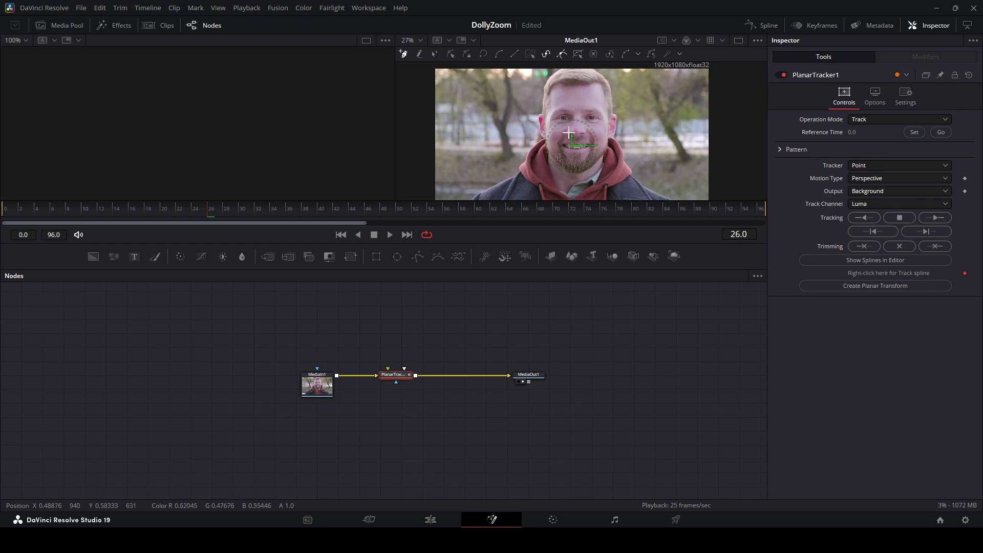
- Draw a closed tracking polygon around the man's face and set reference time to frame 26
left_click(550, 89)
left_click(553, 152)
left_click(575, 168)
left_click(594, 152)
left_click(603, 147)
left_click(604, 89)
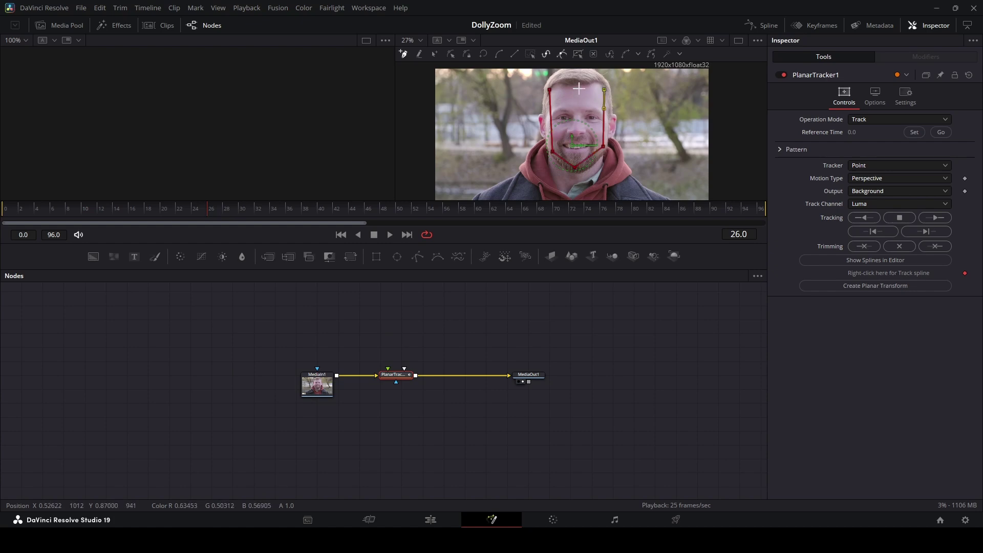
left_click(549, 89)
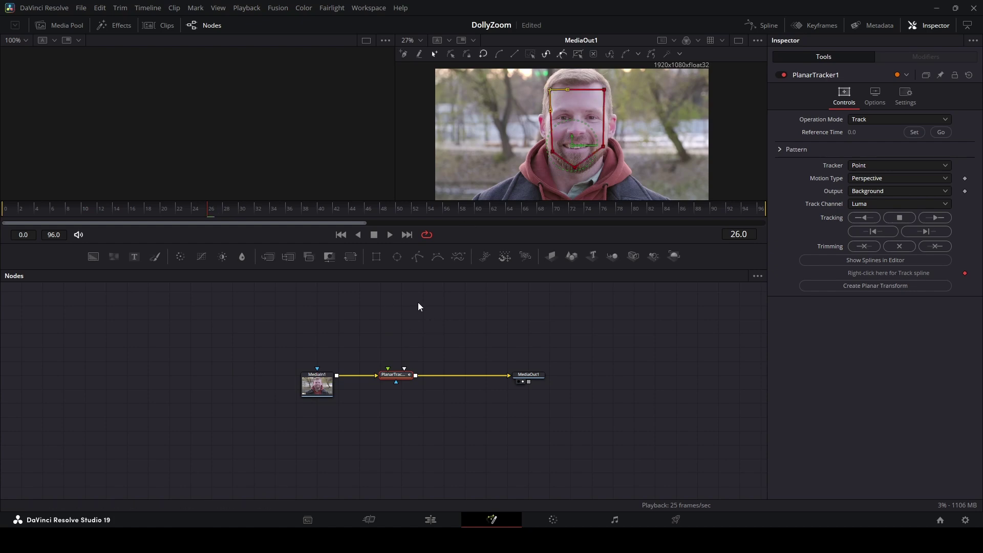
left_click(911, 135)
- Switch to the Hybrid Point/Area tracker and track the face forward to frame 96 and back to 0
left_click(863, 170)
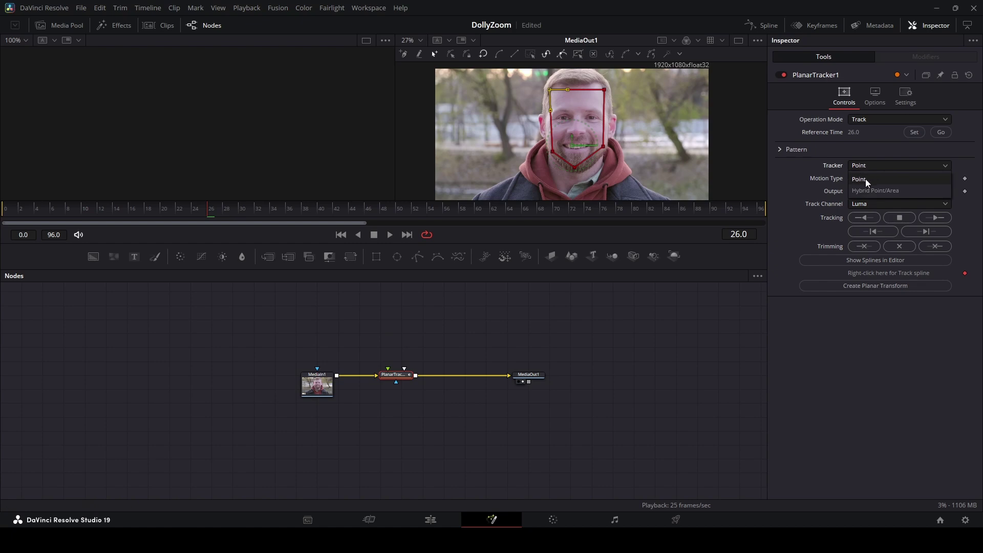
left_click(874, 191)
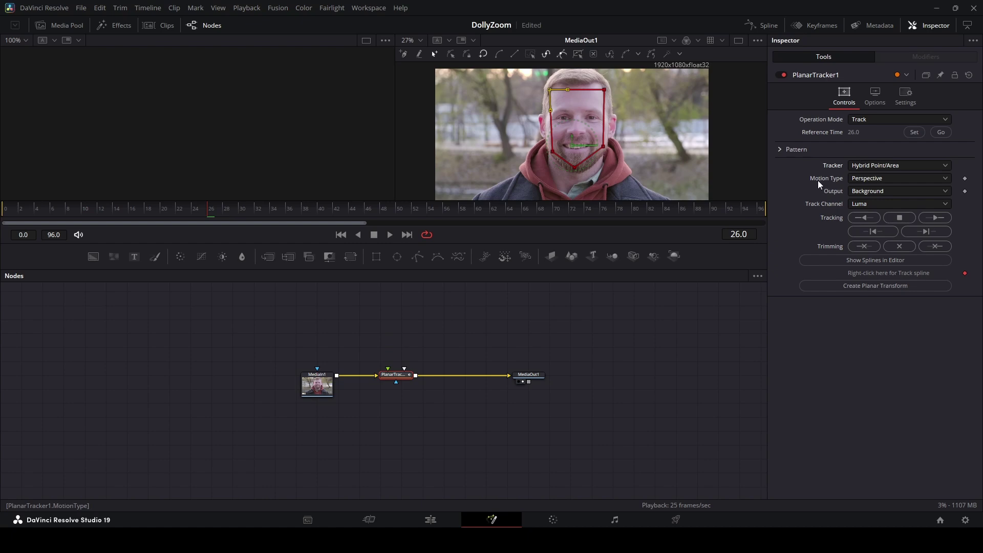
left_click(933, 221)
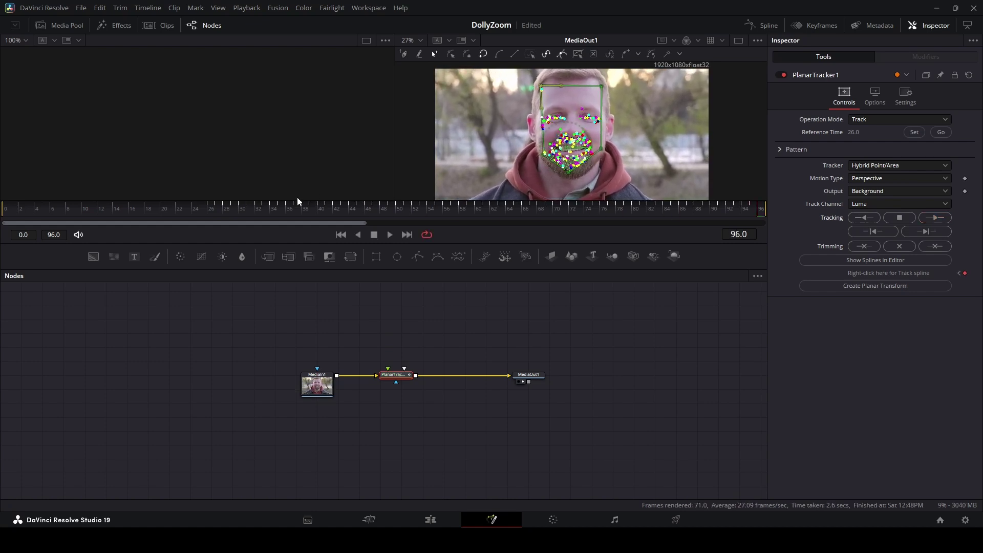
left_click(937, 135)
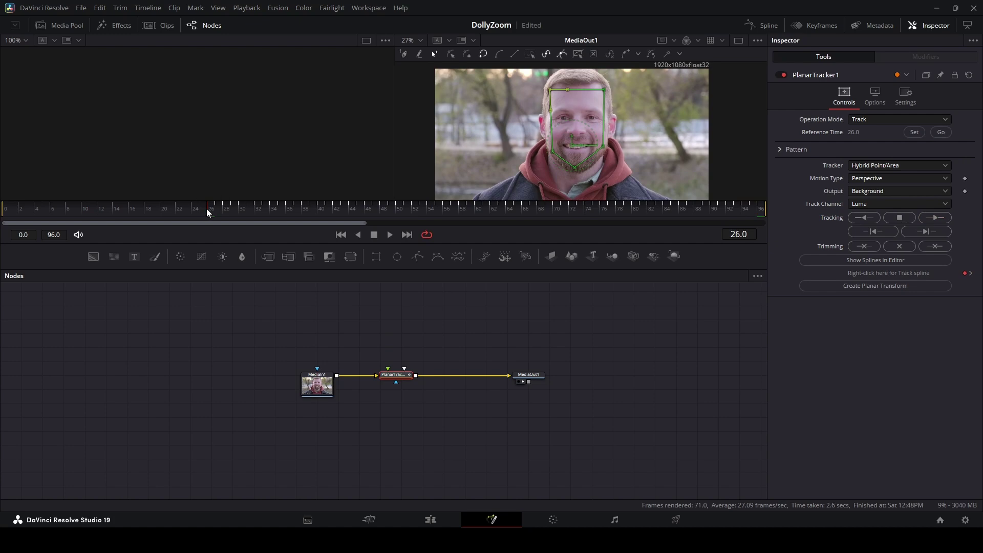
left_click(856, 221)
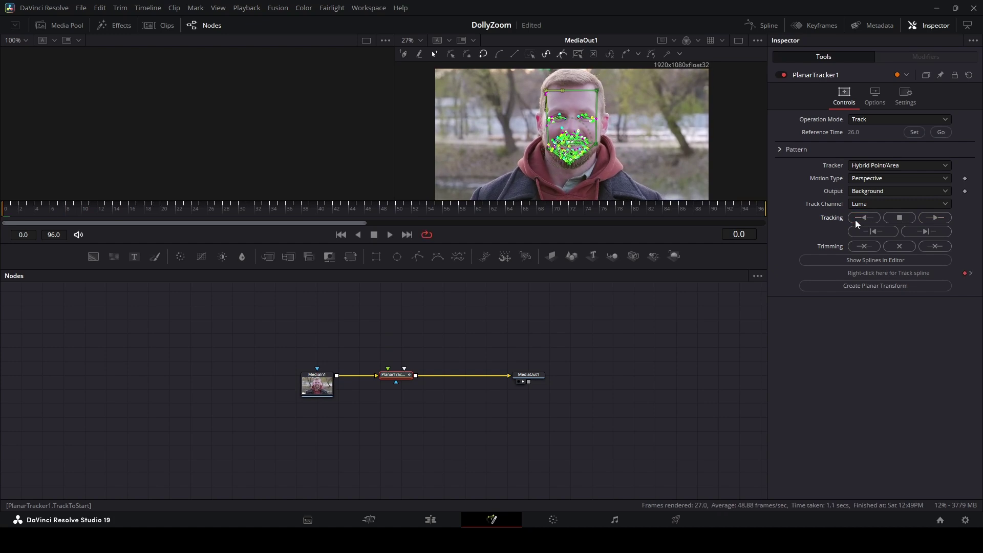
left_click_drag(153, 214, 250, 214)
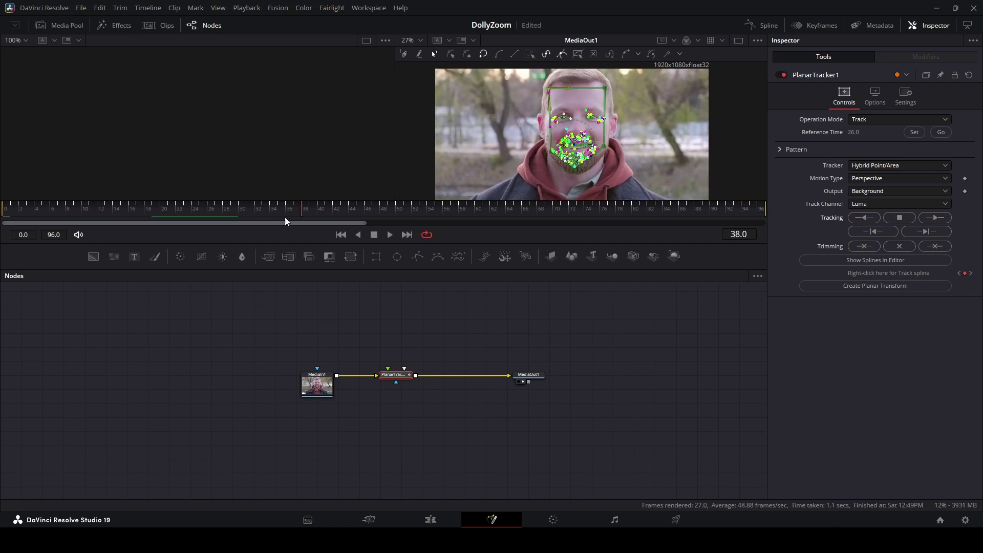
- Switch PlanarTracker1 to Stabilize mode and compute the stabilization
left_click(892, 120)
left_click(874, 166)
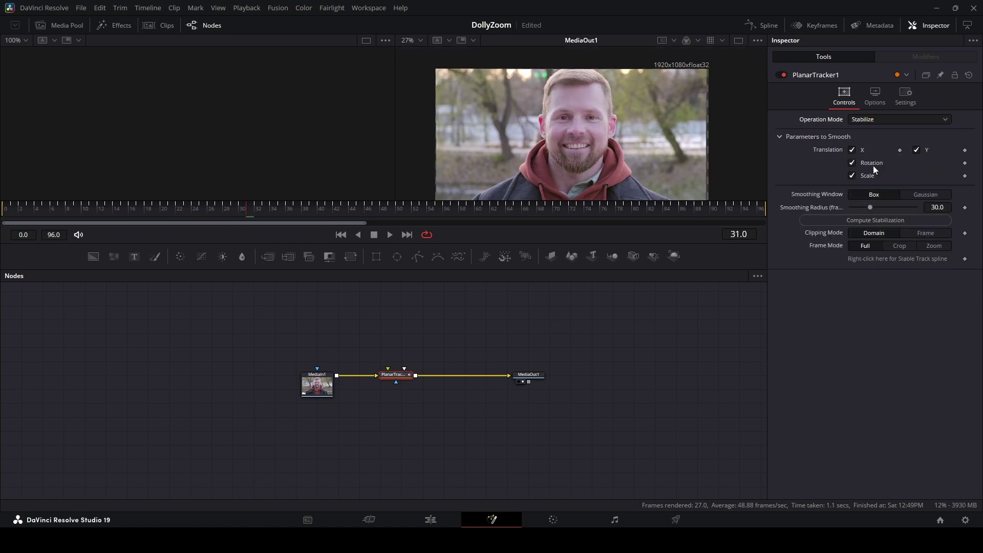
left_click(866, 221)
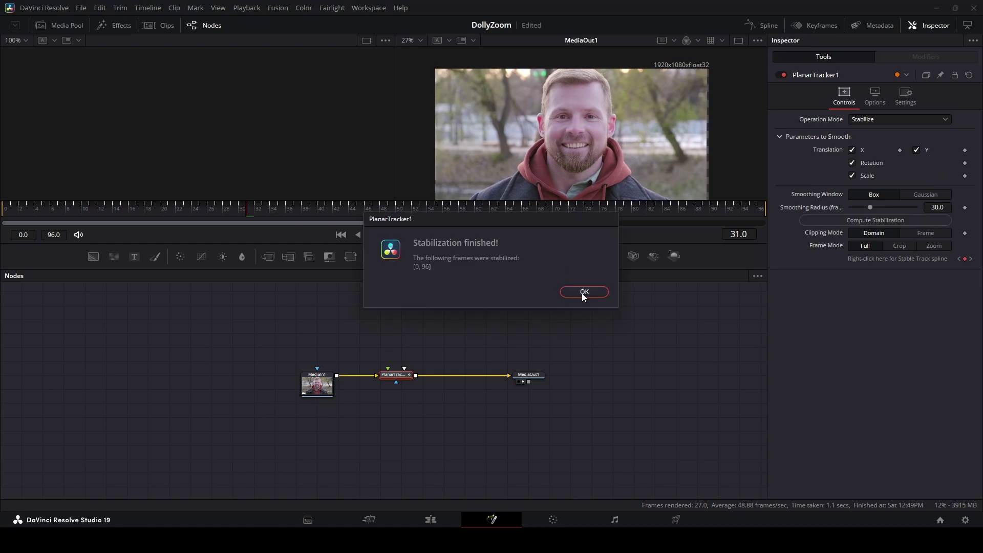
left_click(584, 294)
- Set Frame Mode to Crop and auto-crop the portrait clip to scale 1.068224
left_click(896, 247)
left_click(877, 297)
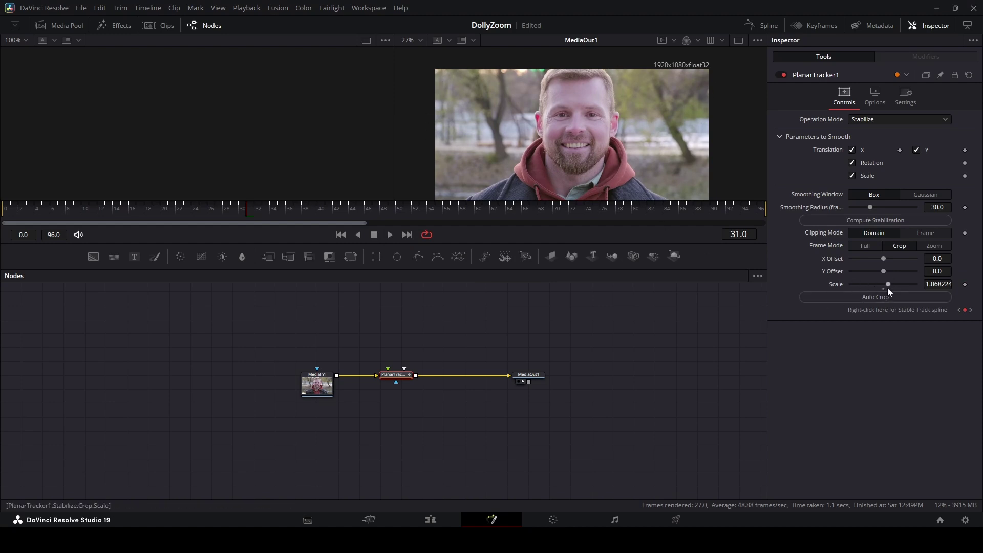
scroll(619, 143, "down", 1)
scroll(620, 141, "down", 1)
- Rewind to frame 0, enlarge the viewer and fit the stabilized portrait clip in it
left_click(340, 235)
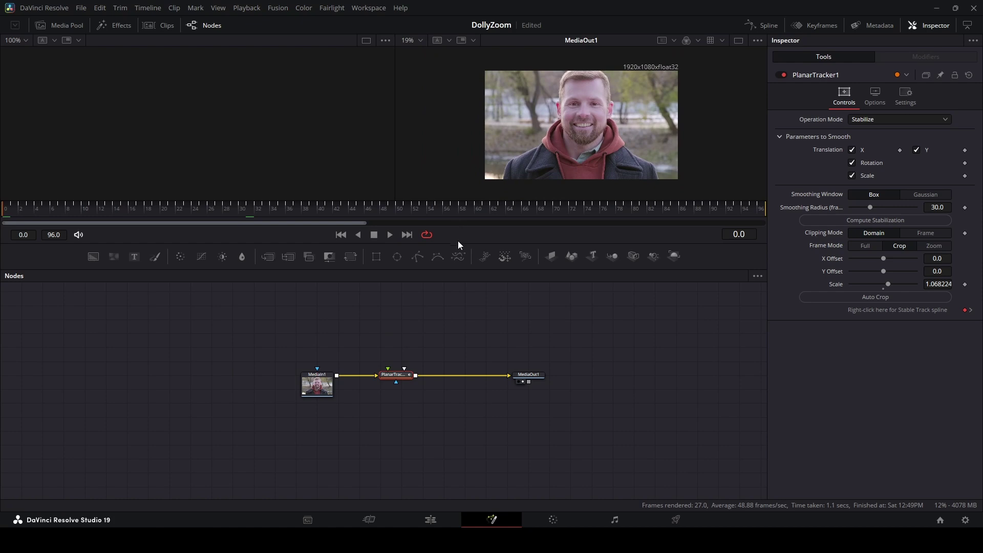
left_click_drag(458, 268, 458, 393)
left_click(413, 42)
left_click(419, 56)
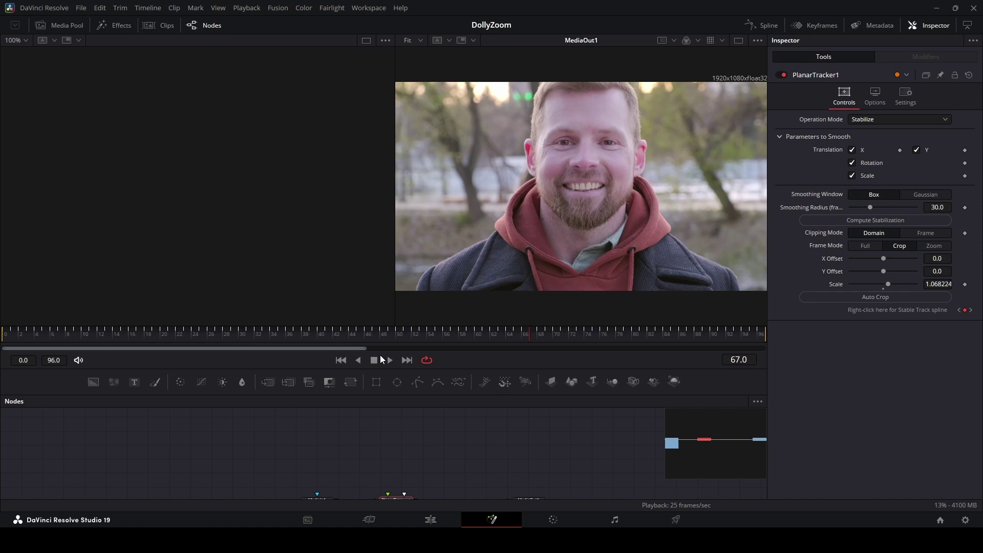
- Add the tram clip 4840594-uhd_3840_2160_25fps.mp4 to the Edit timeline and delete its audio
left_click(430, 520)
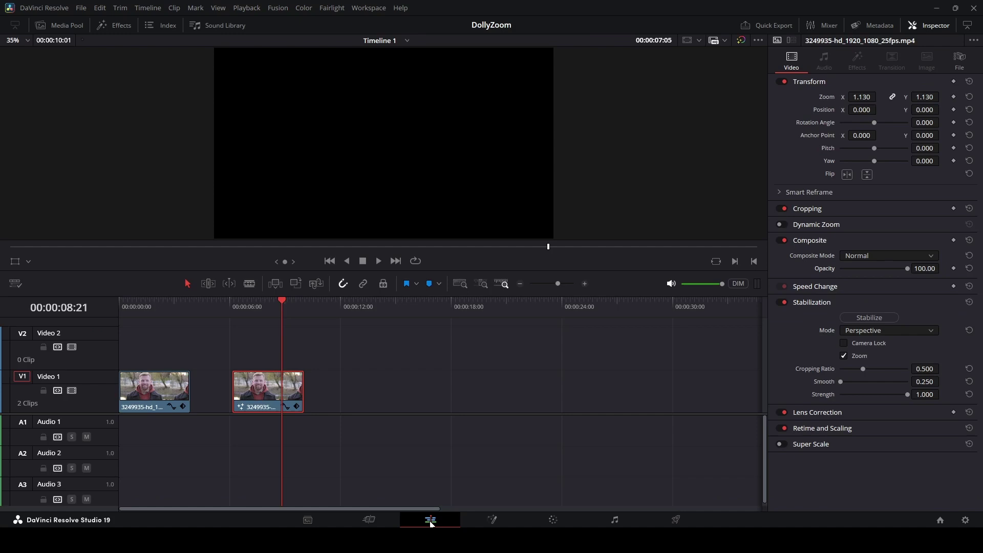
left_click(63, 26)
mouse_move(169, 81)
left_mouse_down()
mouse_move(303, 238)
mouse_move(631, 344)
left_mouse_up()
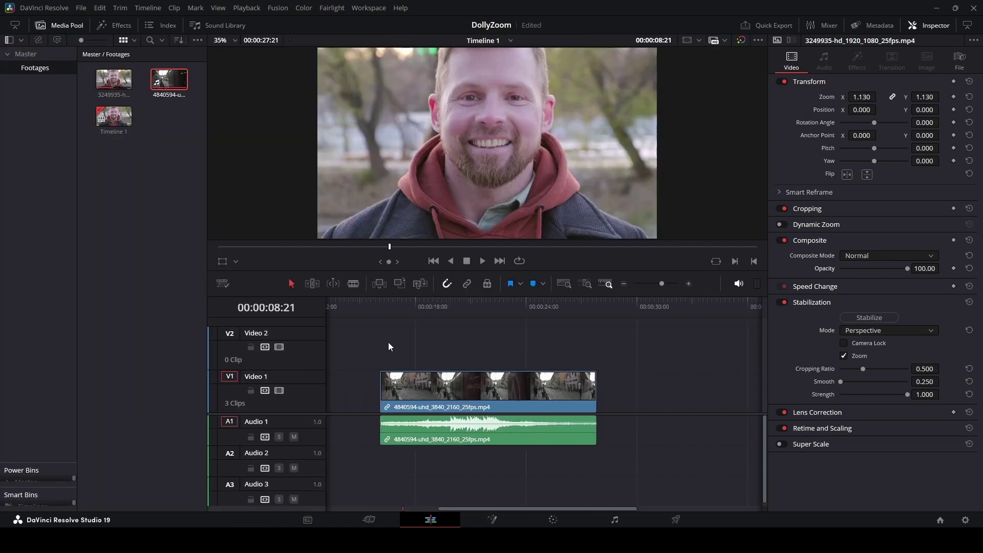
left_click(487, 433, "alt")
key("Delete")
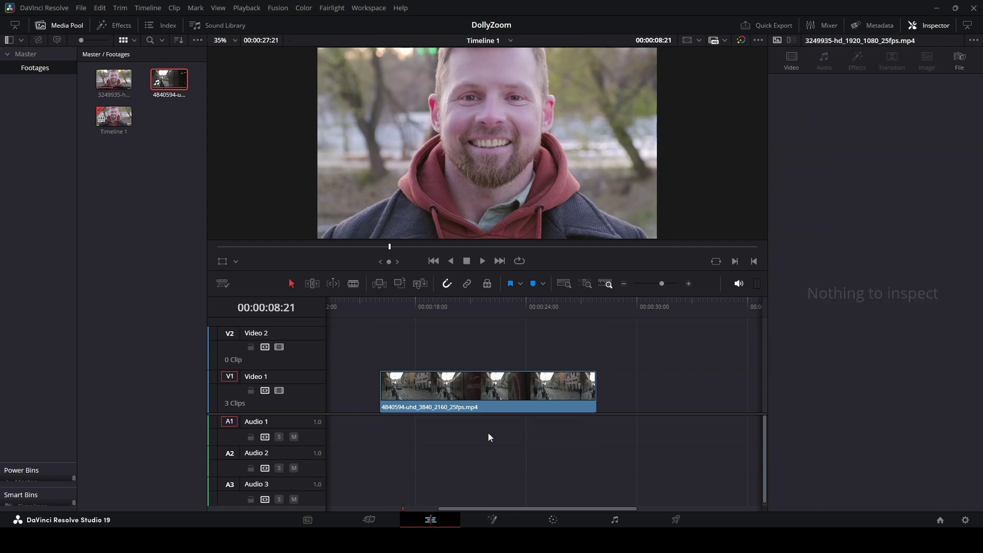
- Find where the tram approaches and trim the clip's end to under 3 seconds
left_click_drag(386, 306, 382, 302)
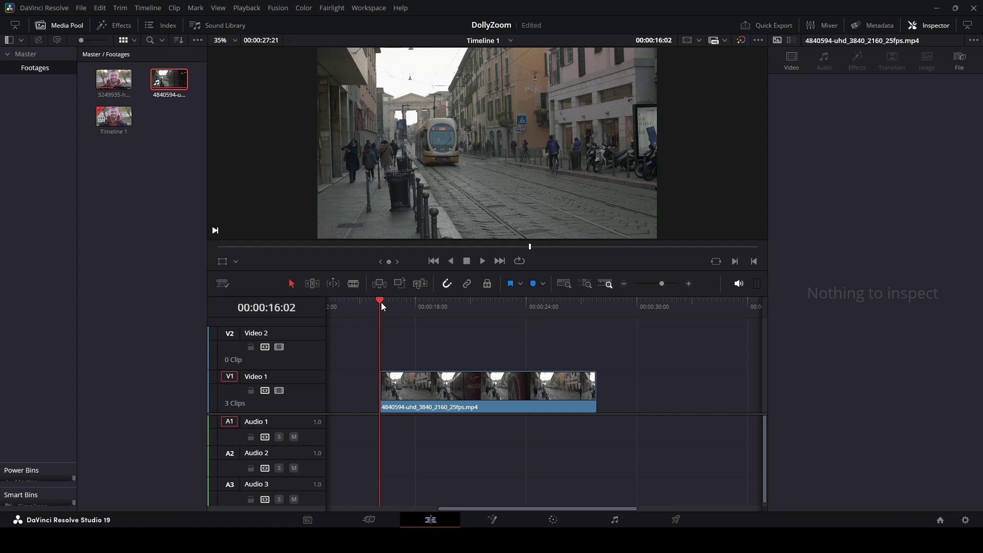
key("space")
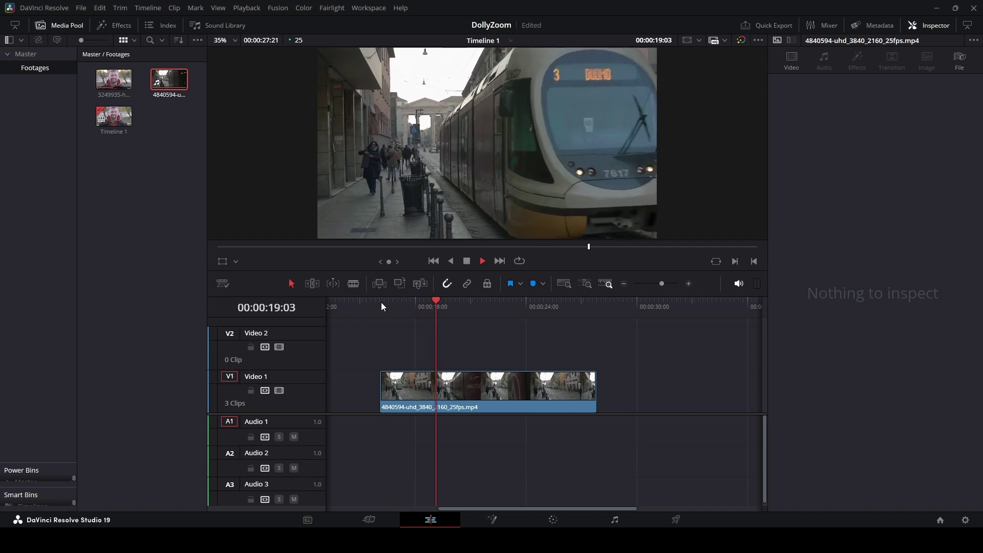
key("space")
left_click_drag(438, 300, 433, 300)
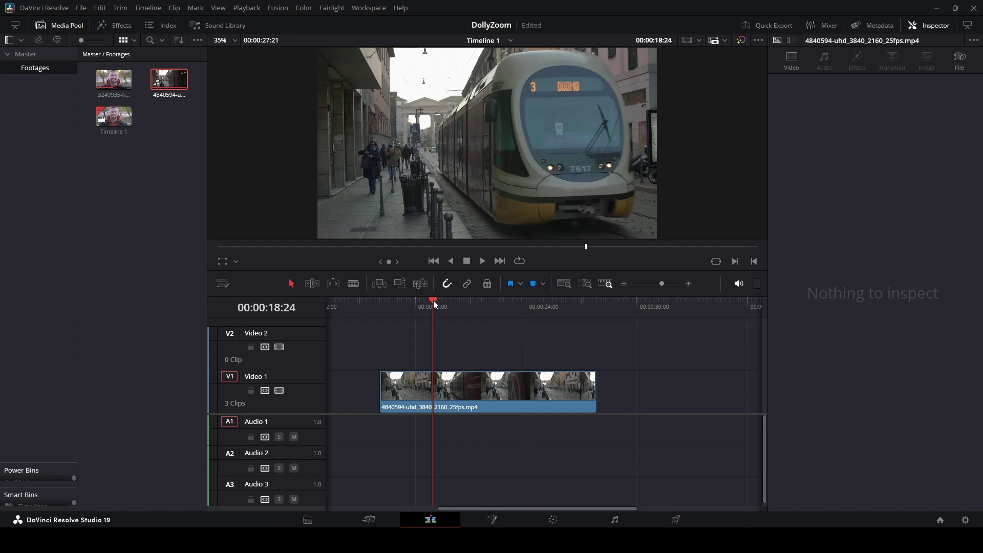
left_click_drag(434, 301, 426, 300)
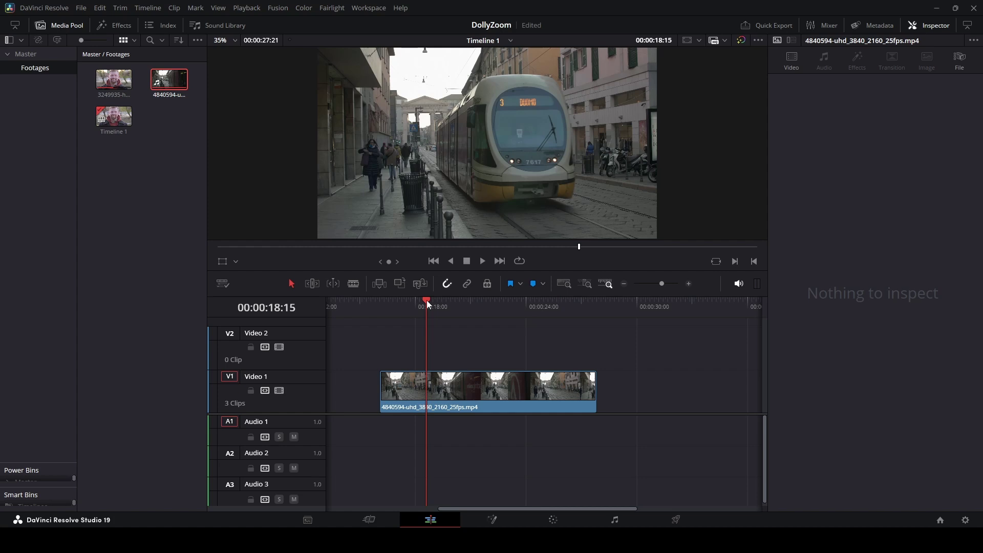
mouse_move(464, 392)
mouse_move(426, 300)
left_mouse_down()
mouse_move(460, 300)
mouse_move(432, 303)
left_mouse_up()
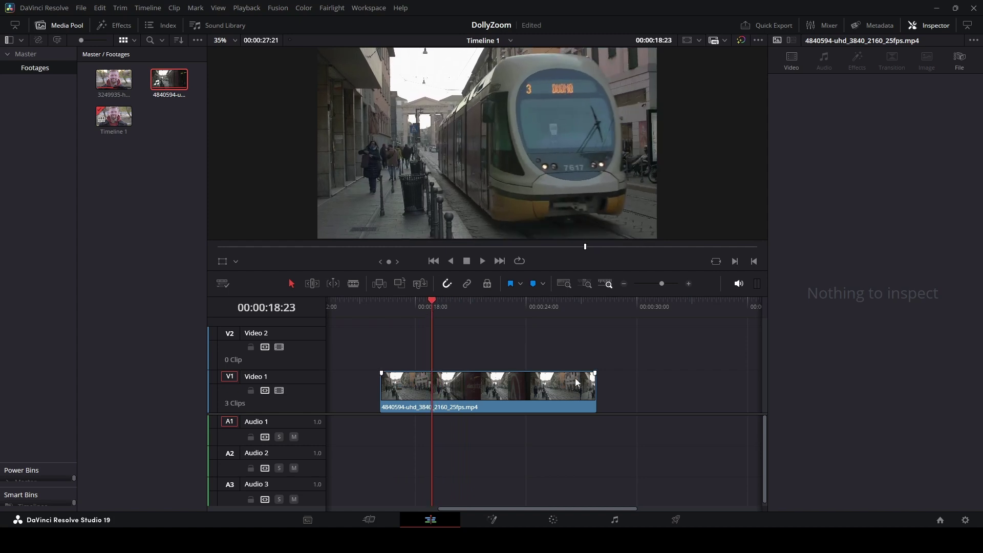
left_click_drag(595, 389, 426, 392)
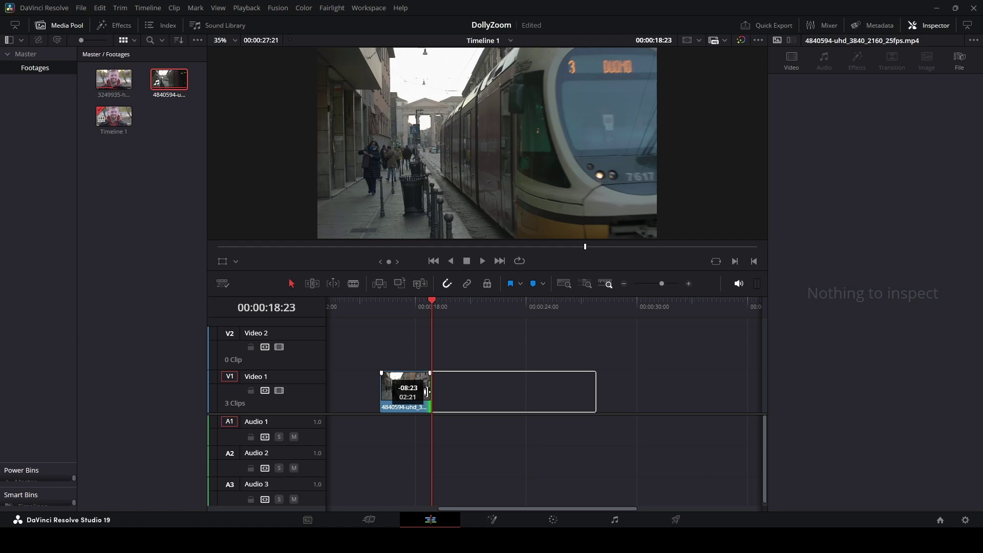
left_click_drag(428, 301, 392, 305)
- Open the trimmed tram clip in Fusion and insert a PlanarTracker between MediaIn1 and MediaOut1
left_click(404, 380)
key("shift+5")
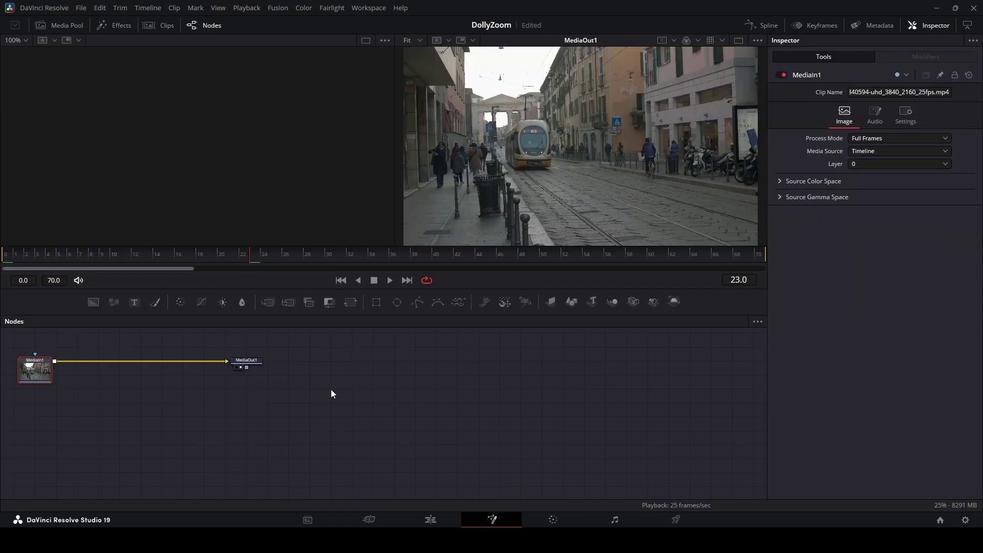
key("shift+space")
type("plana")
key("Return")
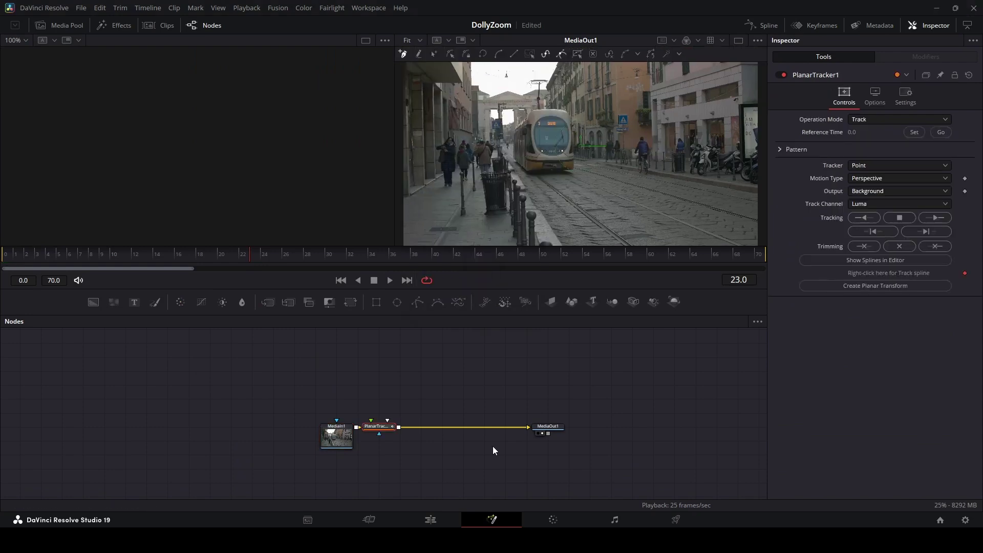
left_click_drag(378, 427, 409, 428)
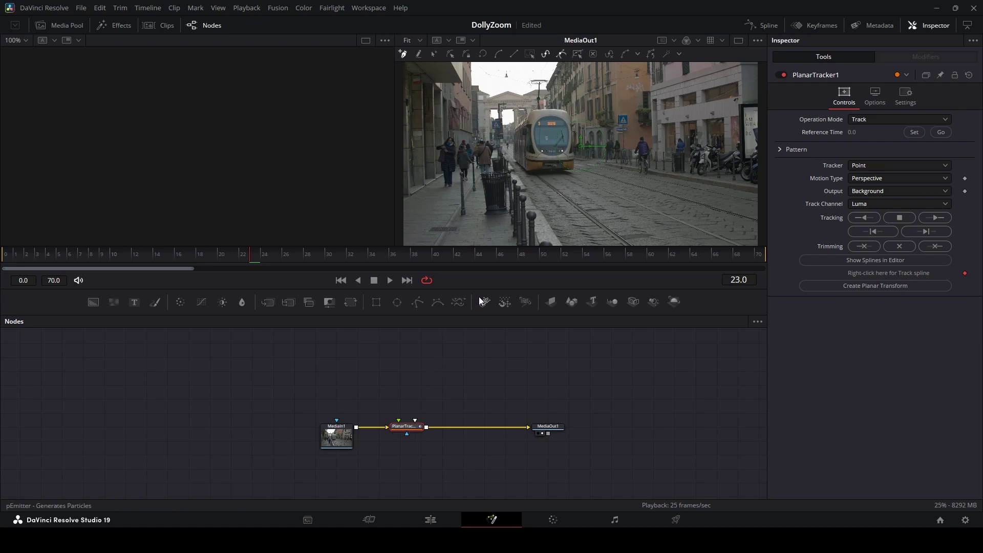
- Outline the tram's front with a closed polygon and set the tracker to Hybrid Point/Area
left_click(532, 115)
left_click(530, 150)
left_click(530, 167)
left_click(570, 166)
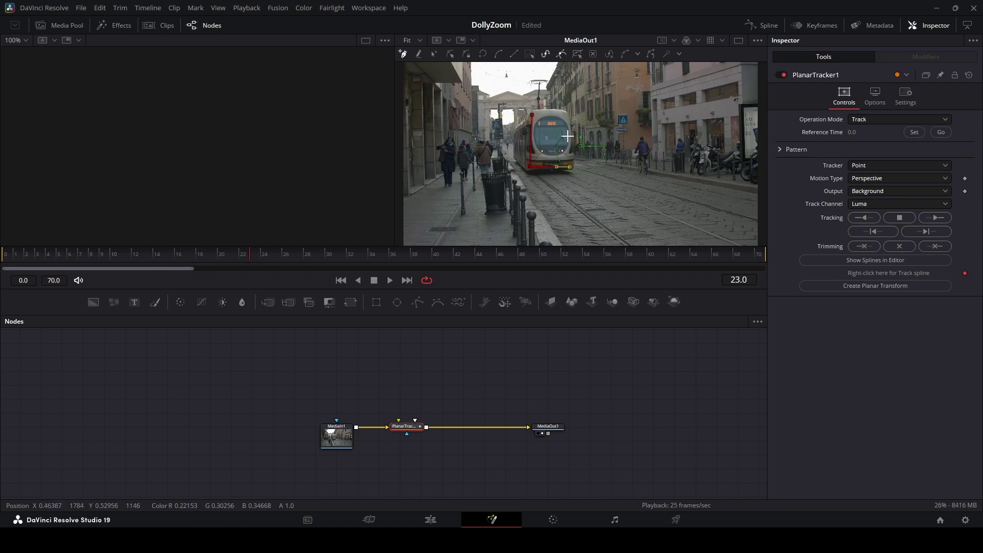
left_click(569, 117)
left_click(533, 115)
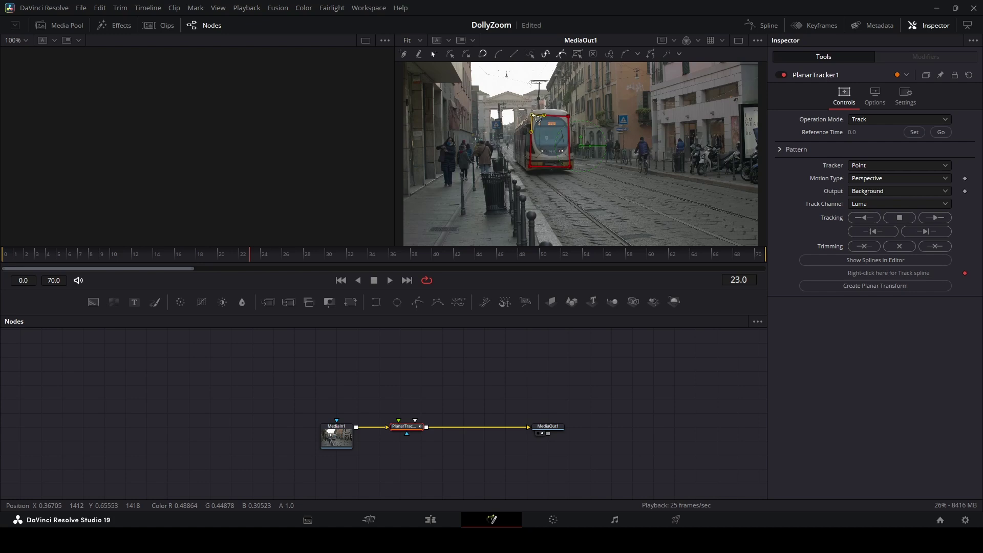
left_click(871, 167)
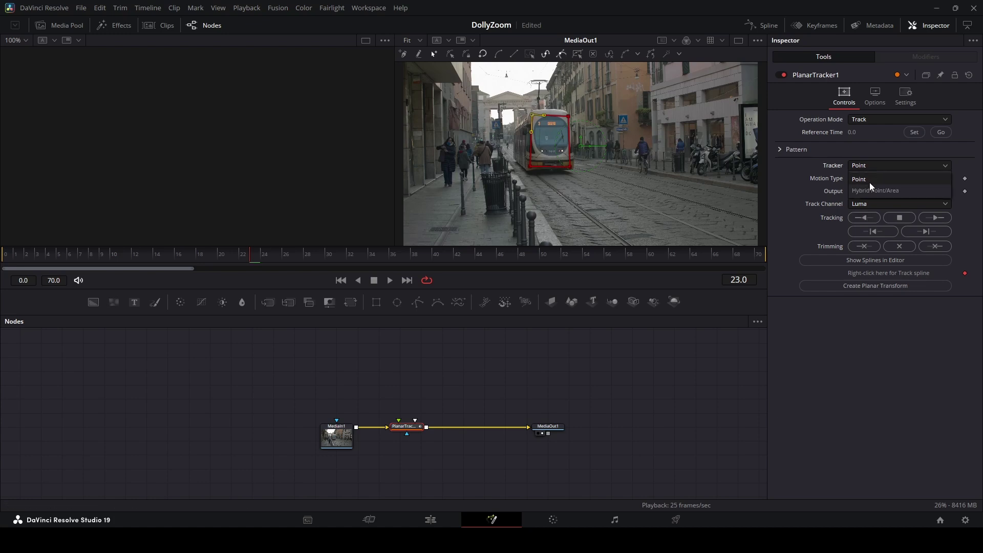
left_click(870, 190)
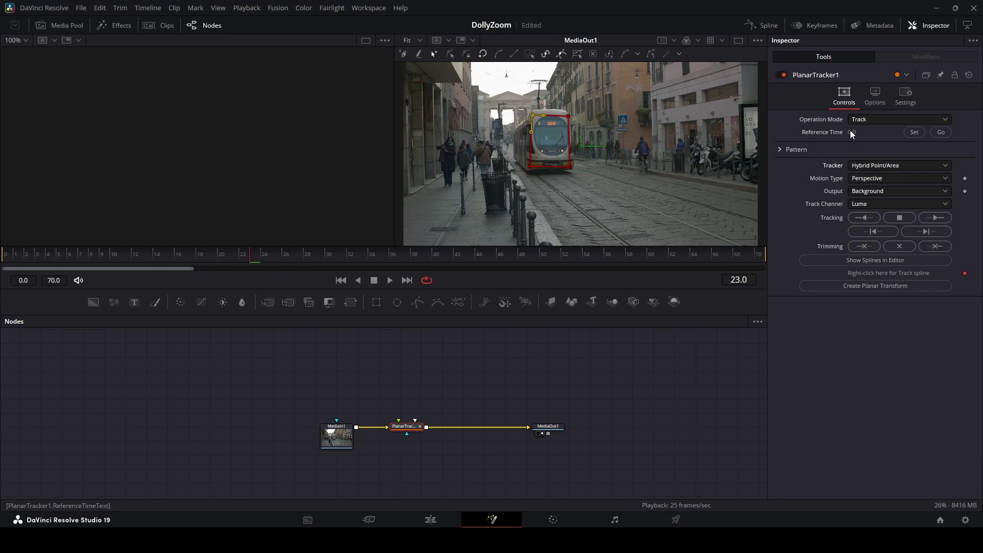
- Track the tram forward and backward from reference frame 23, then switch to Stabilize mode
left_click(915, 133)
left_click(934, 219)
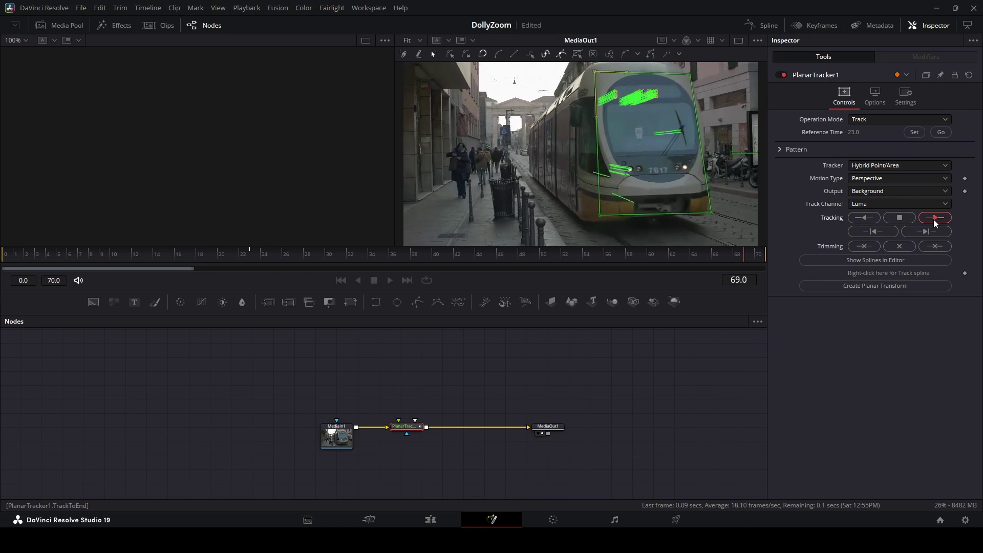
left_click(940, 133)
left_click(865, 217)
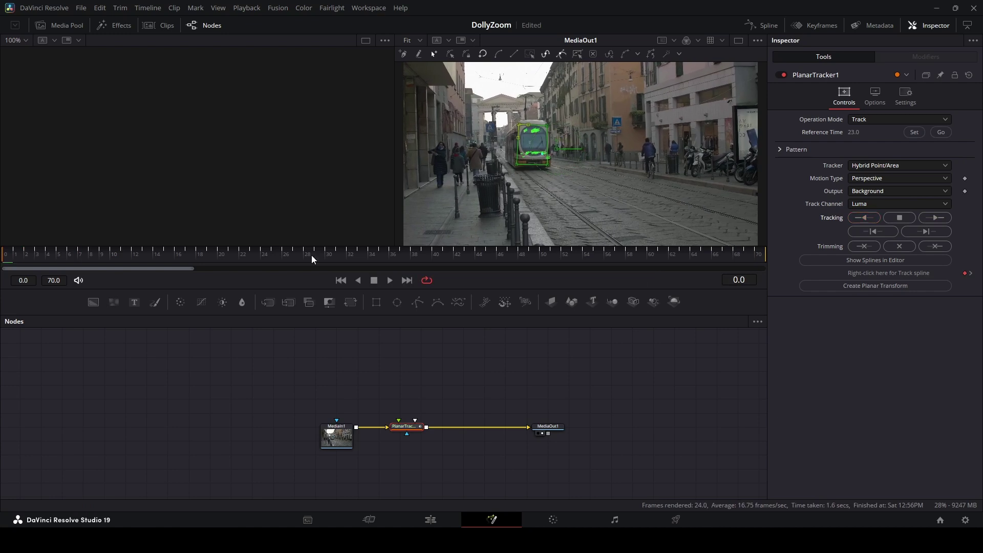
left_click_drag(235, 253, 288, 257)
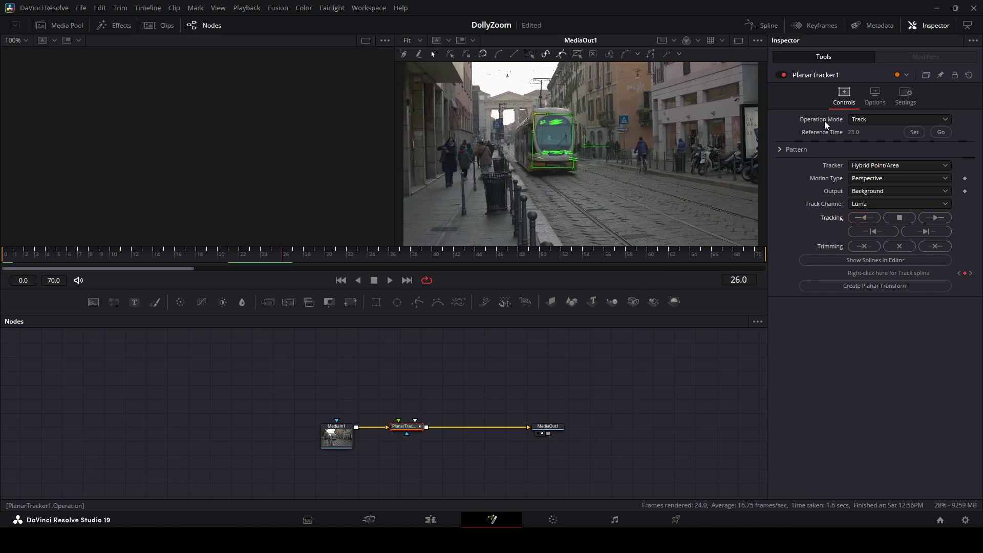
left_click(874, 119)
left_click(865, 167)
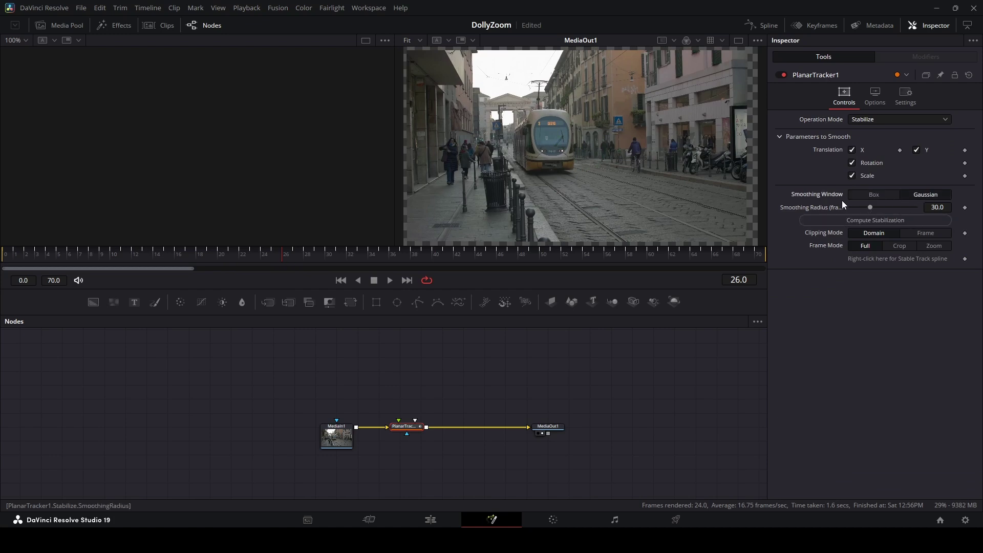
- Compute a Gaussian-smoothed tram stabilization for frames 0–70 and set Frame Mode to Crop
left_click(926, 195)
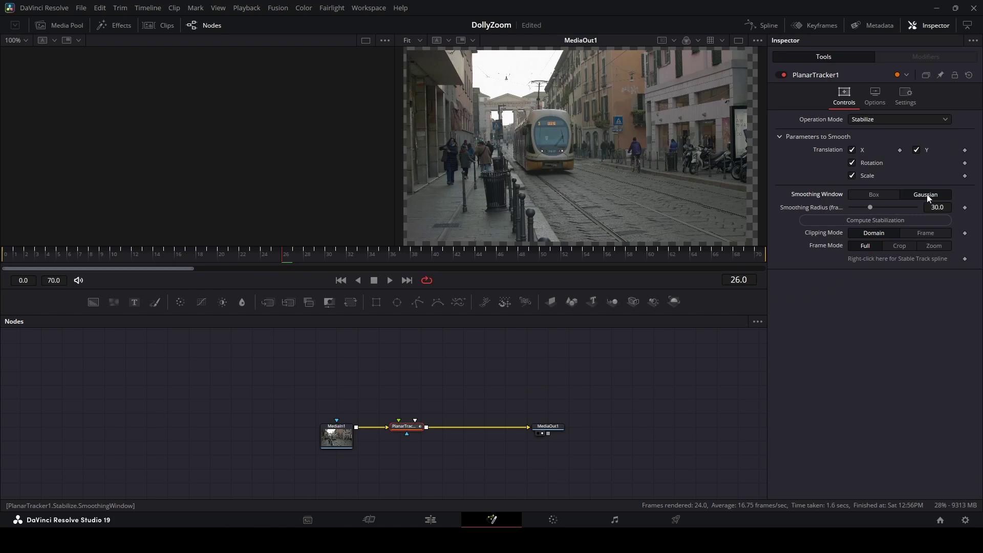
left_click(856, 221)
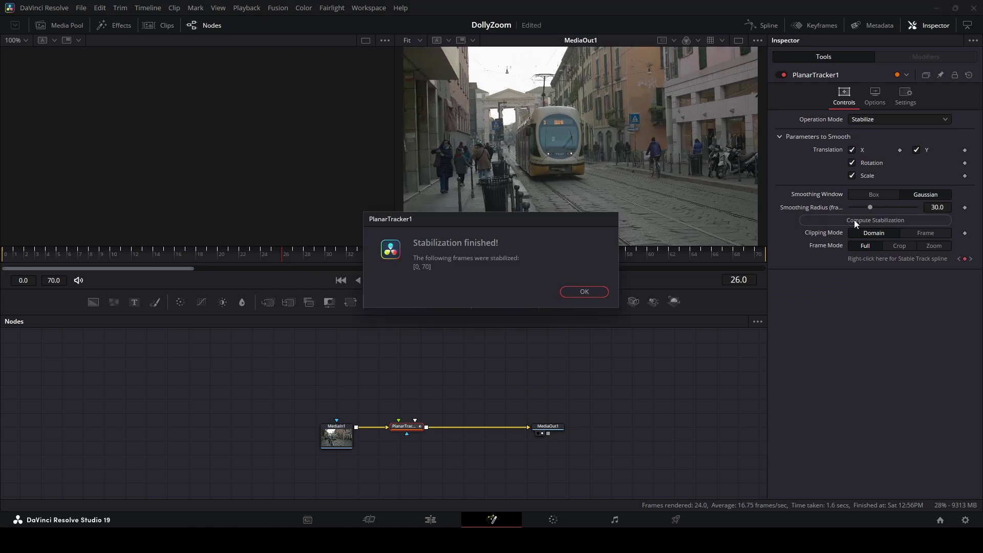
left_click(590, 292)
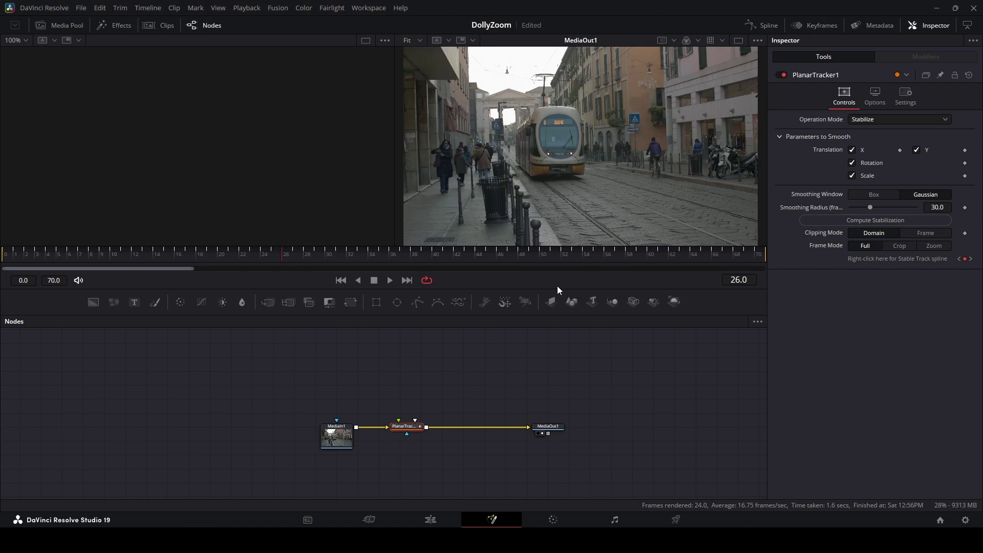
left_click(900, 247)
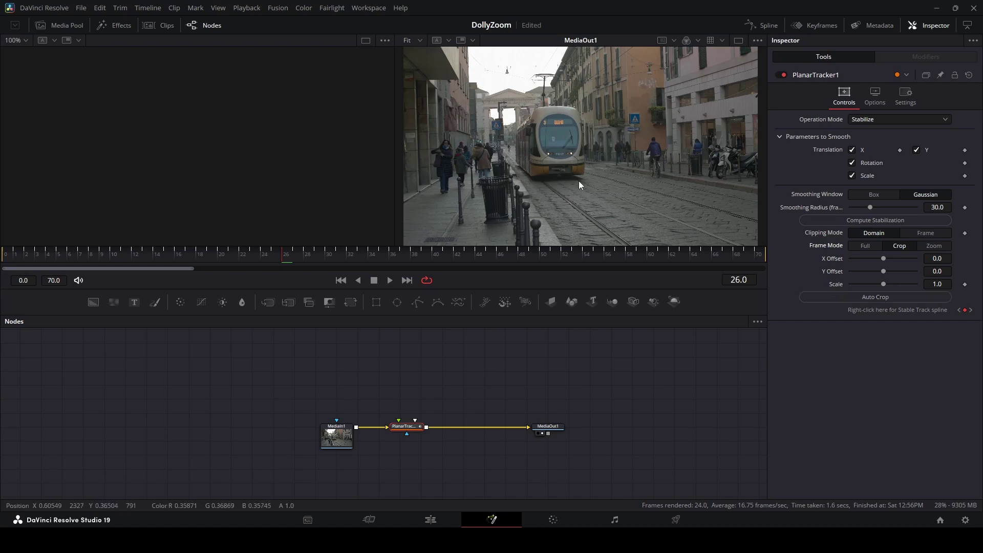
- Inspect the stabilized tram frames, enlarge the crop and set X offset to 0.1
mouse_move(288, 257)
left_mouse_down()
mouse_move(559, 264)
mouse_move(755, 254)
left_mouse_up()
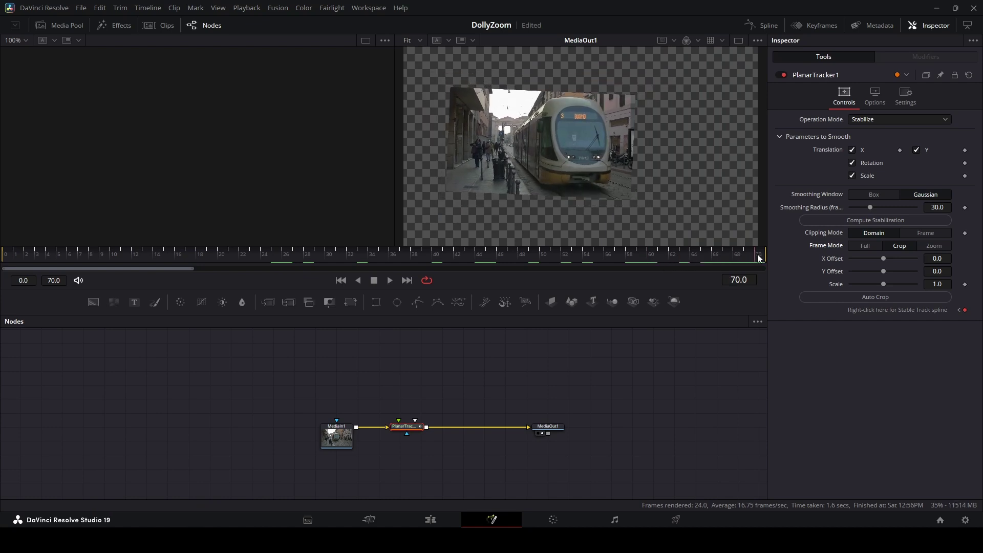
mouse_move(539, 160)
left_mouse_down()
mouse_move(589, 161)
mouse_move(570, 159)
left_mouse_up()
scroll(582, 161, "down", 2)
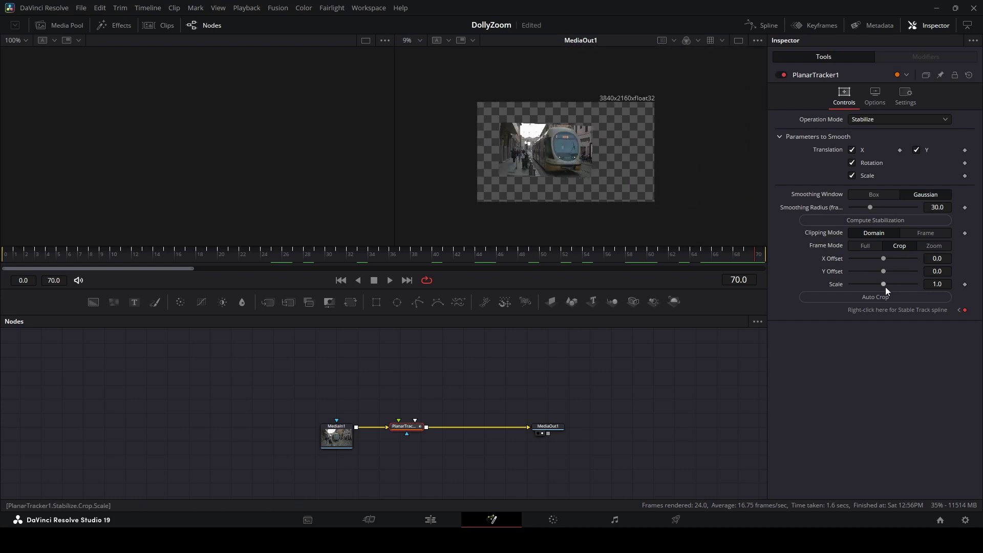
left_click_drag(883, 284, 913, 283)
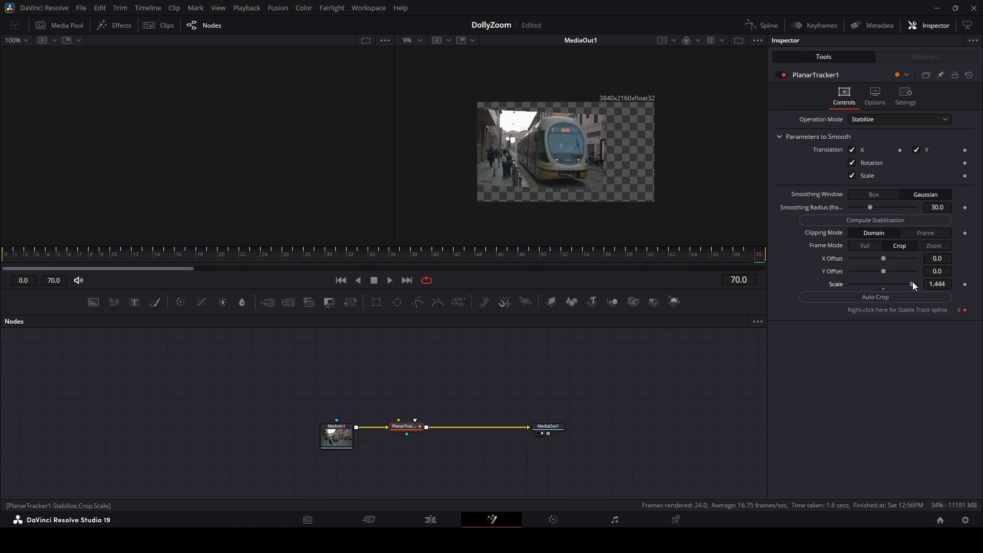
mouse_move(883, 258)
left_mouse_down()
mouse_move(939, 259)
mouse_move(942, 285)
left_mouse_up()
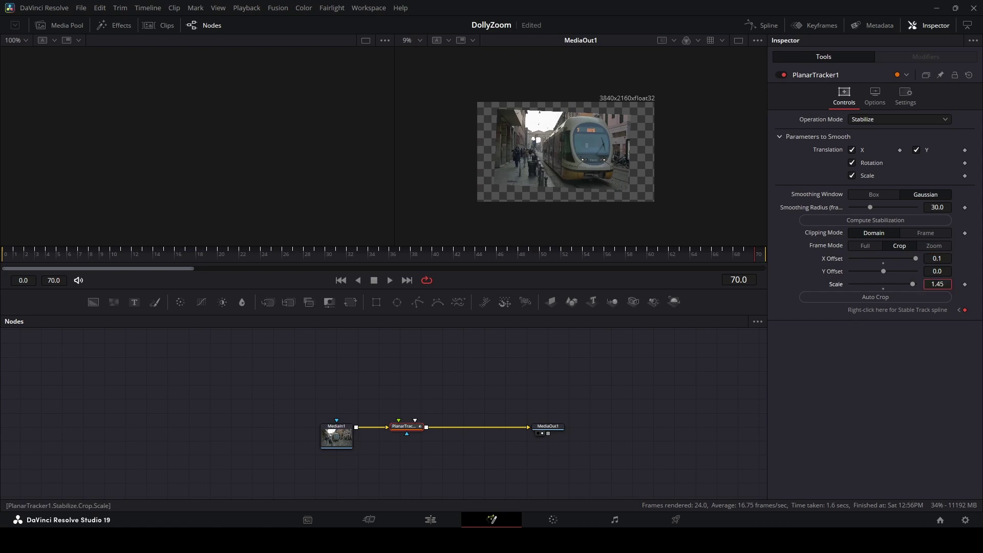
- Set the crop scale to 2.128 and Y offset to -0.0226, then return to the first frame
left_click(945, 285)
type("3")
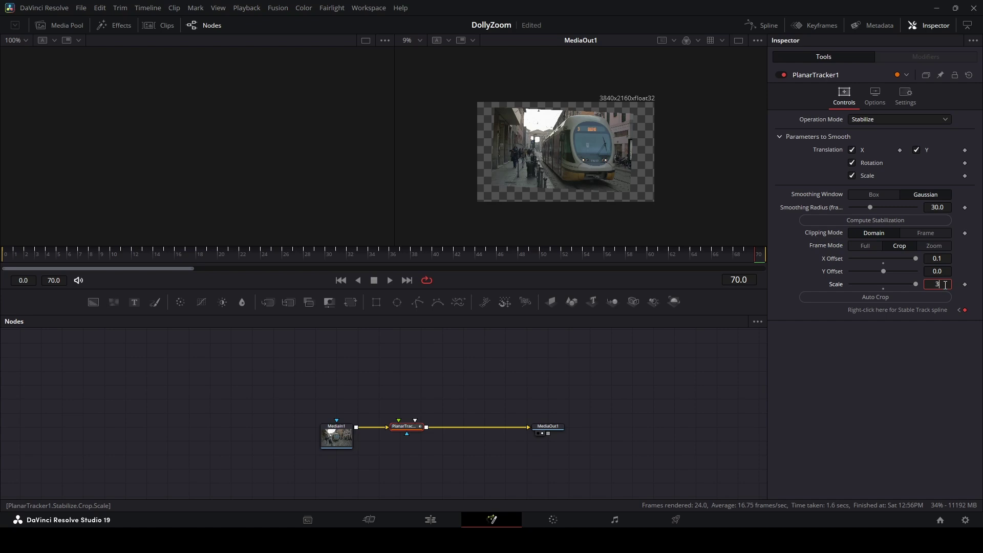
key("Tab")
mouse_move(947, 284)
left_mouse_down()
mouse_move(909, 283)
mouse_move(920, 283)
left_mouse_up()
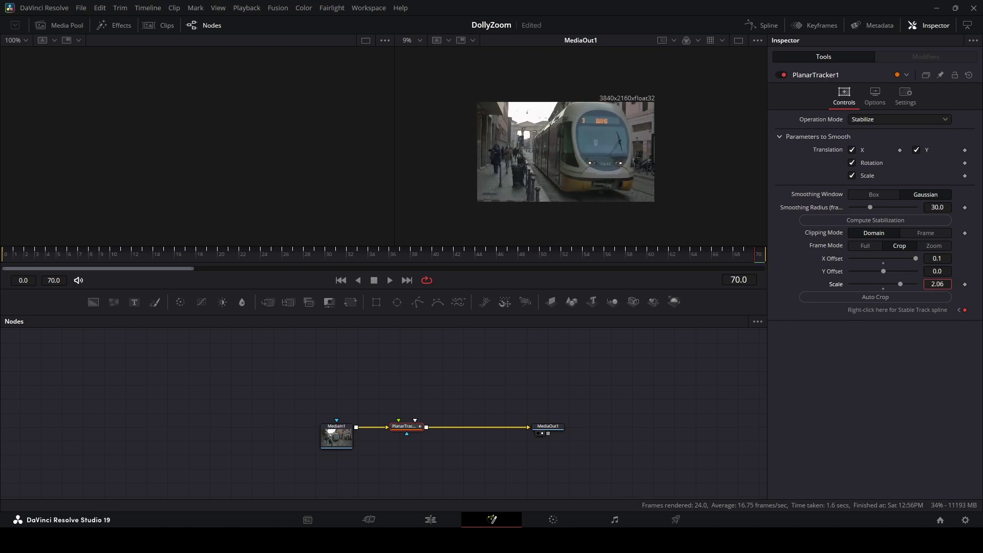
scroll(533, 184, "up", 1)
scroll(524, 186, "up", 1)
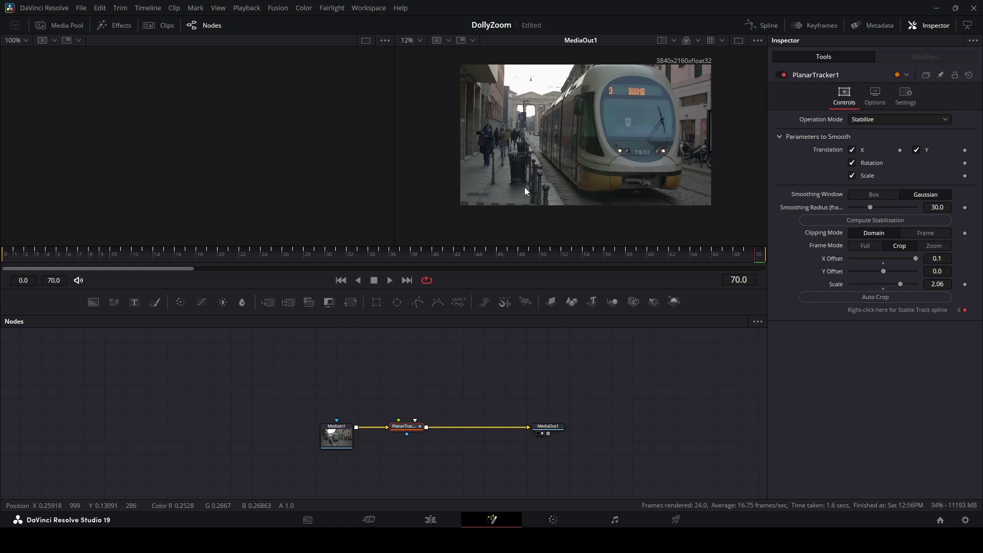
mouse_move(883, 271)
left_mouse_down()
mouse_move(900, 284)
mouse_move(931, 283)
left_mouse_up()
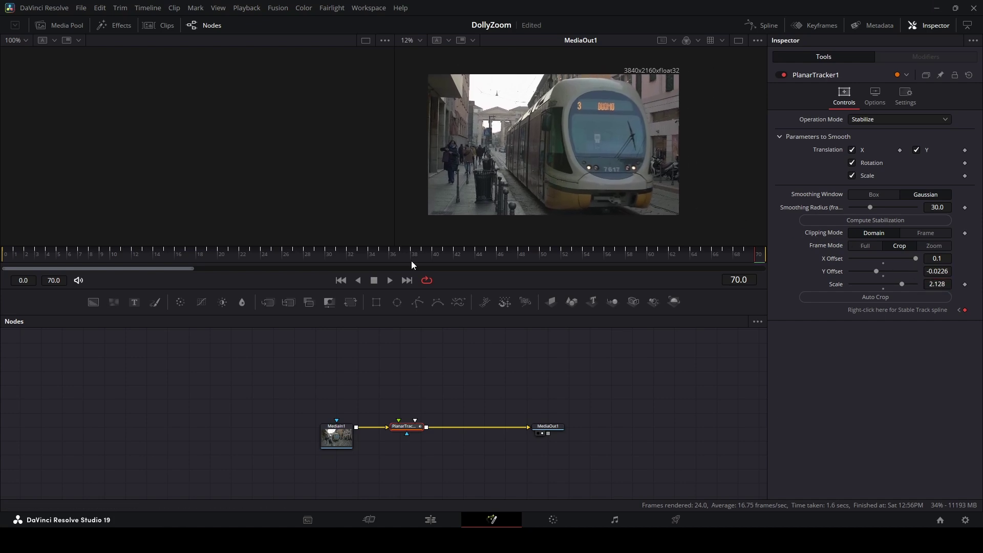
left_click(347, 280)
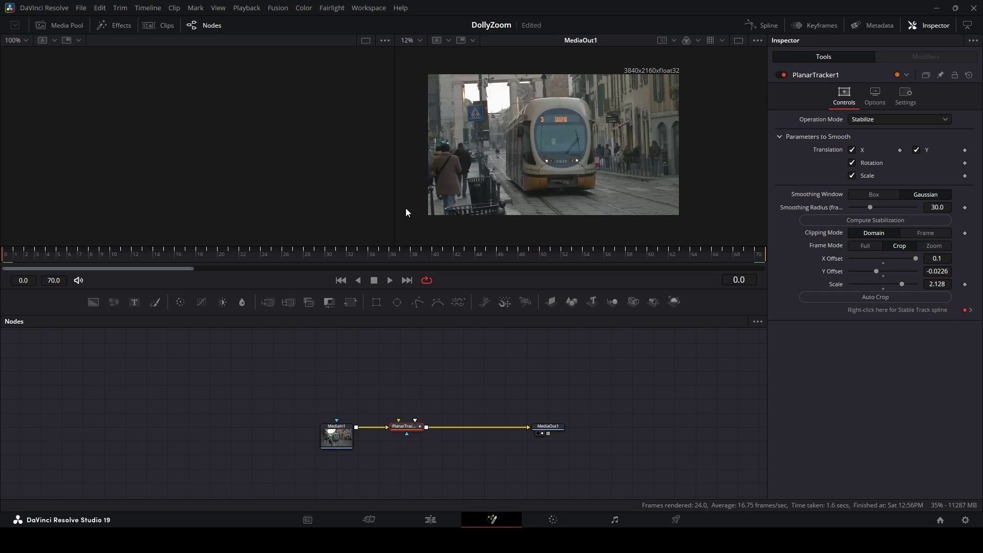
left_click(413, 39)
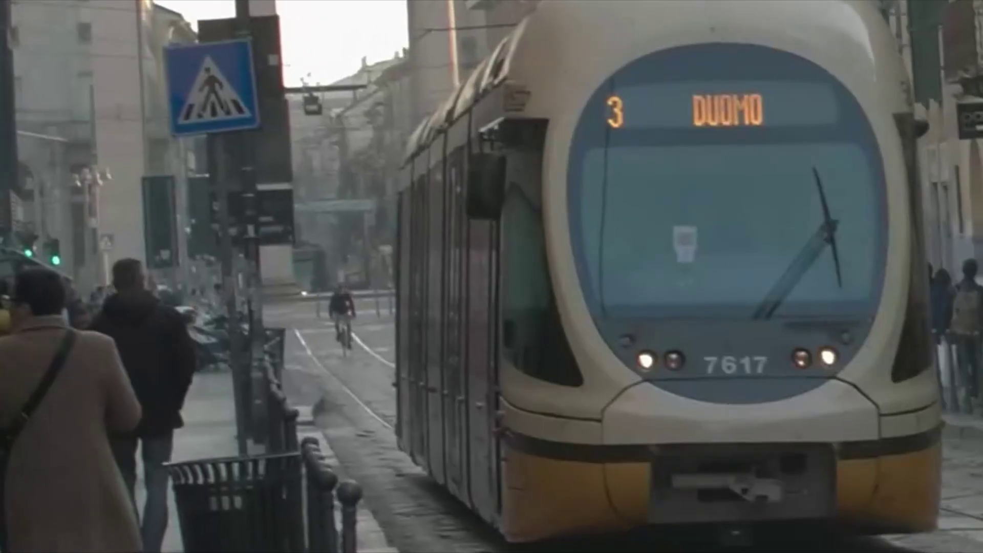